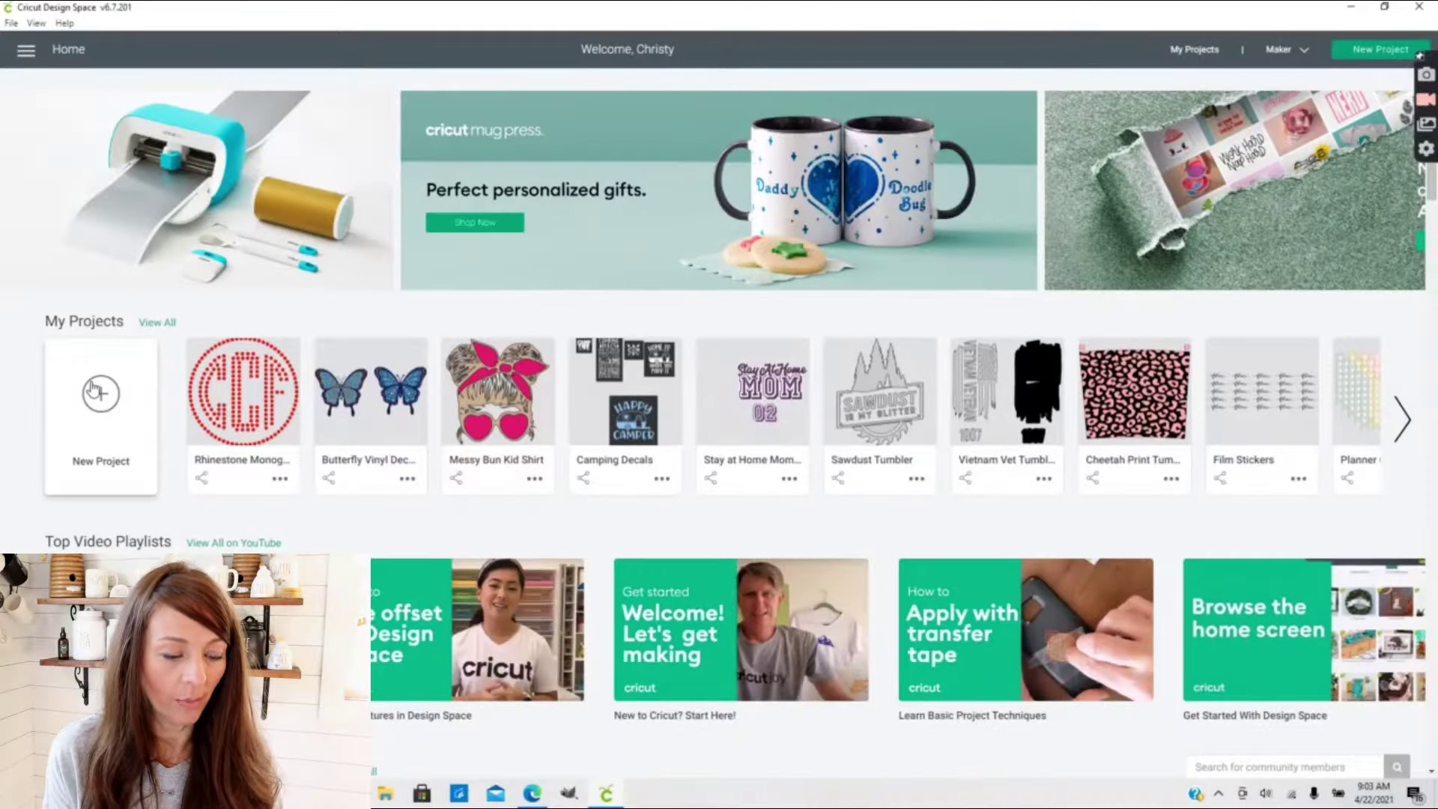
- Start a blank project, insert the flaming basketball image from a 'basketball' search, and move it top-left
left_click(93, 389)
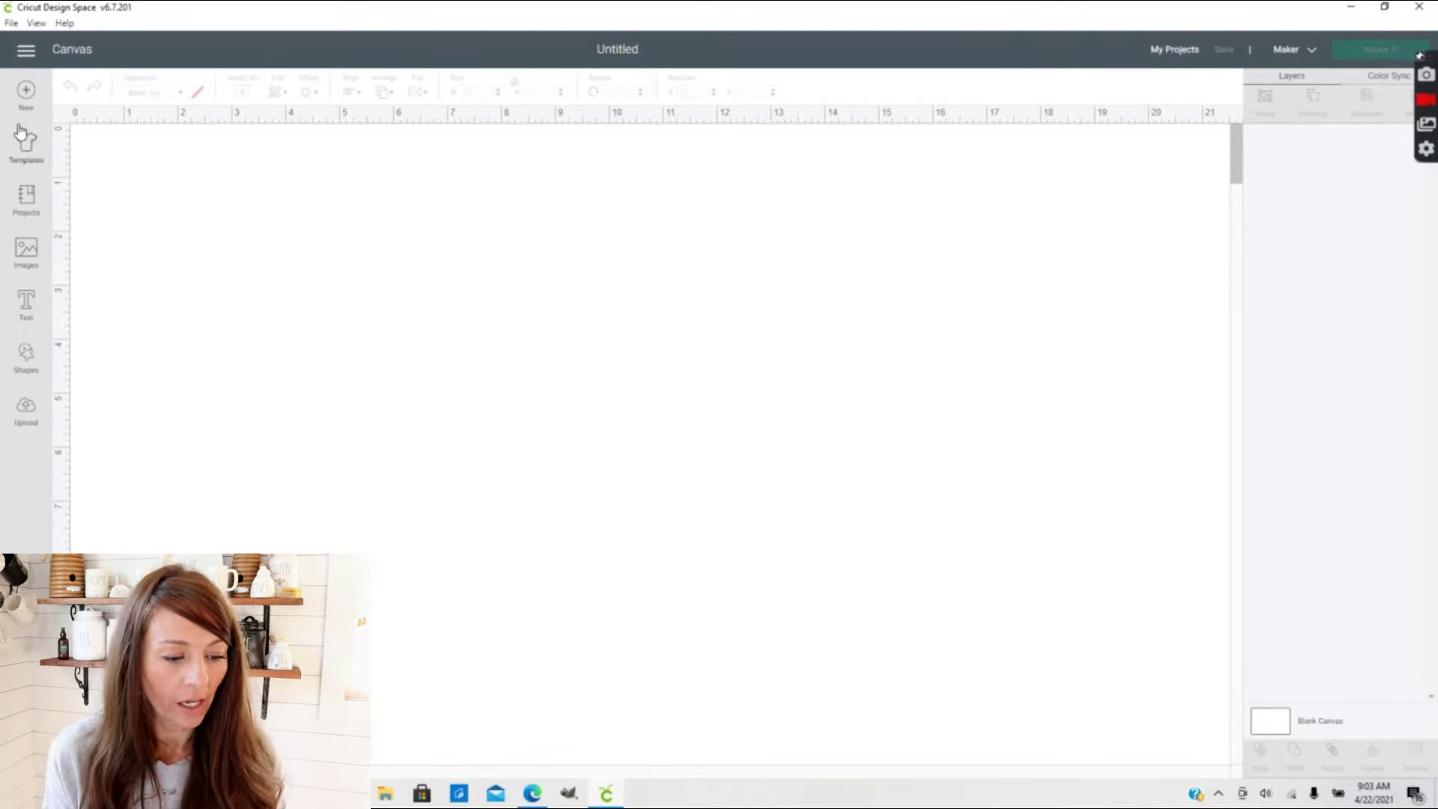
left_click(26, 255)
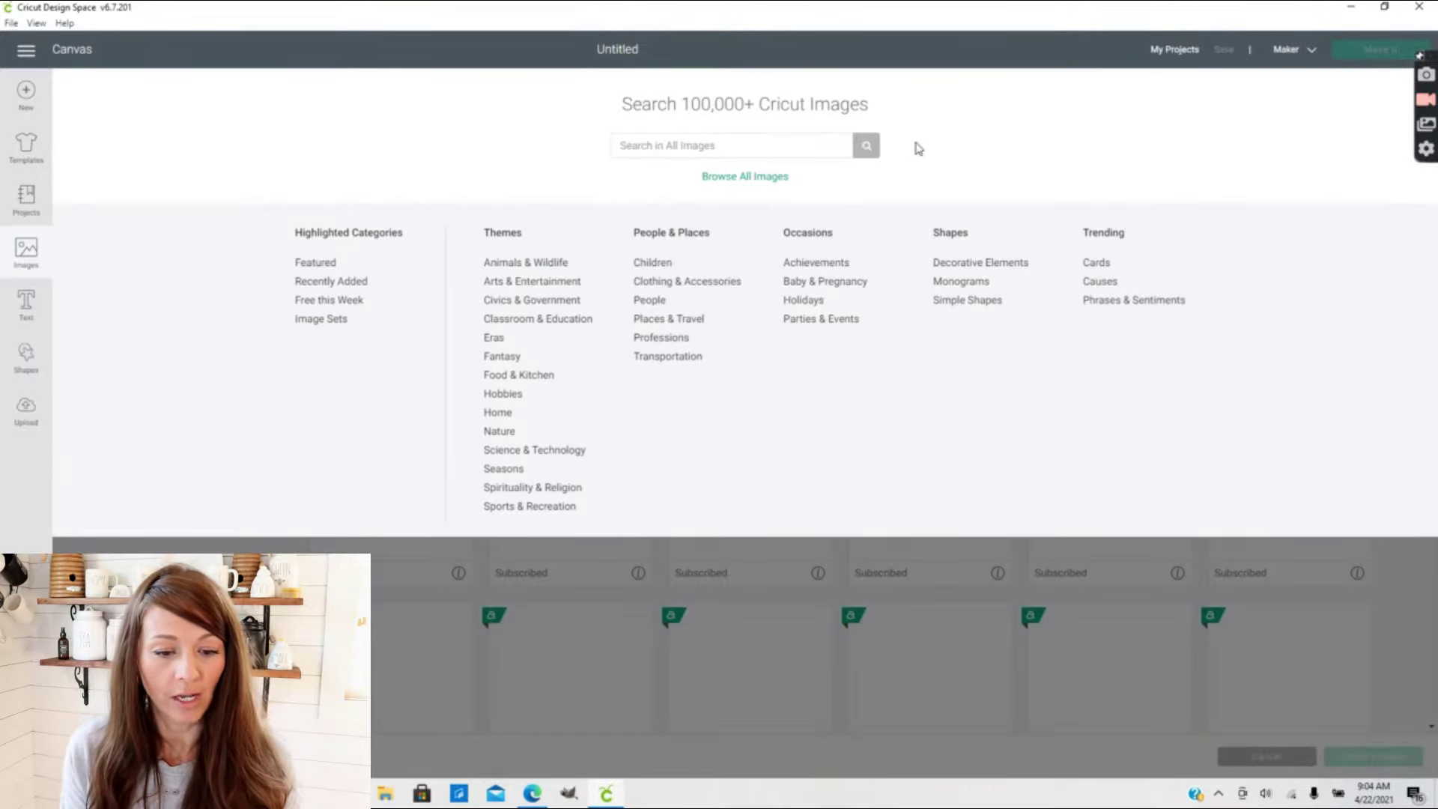
left_click(754, 144)
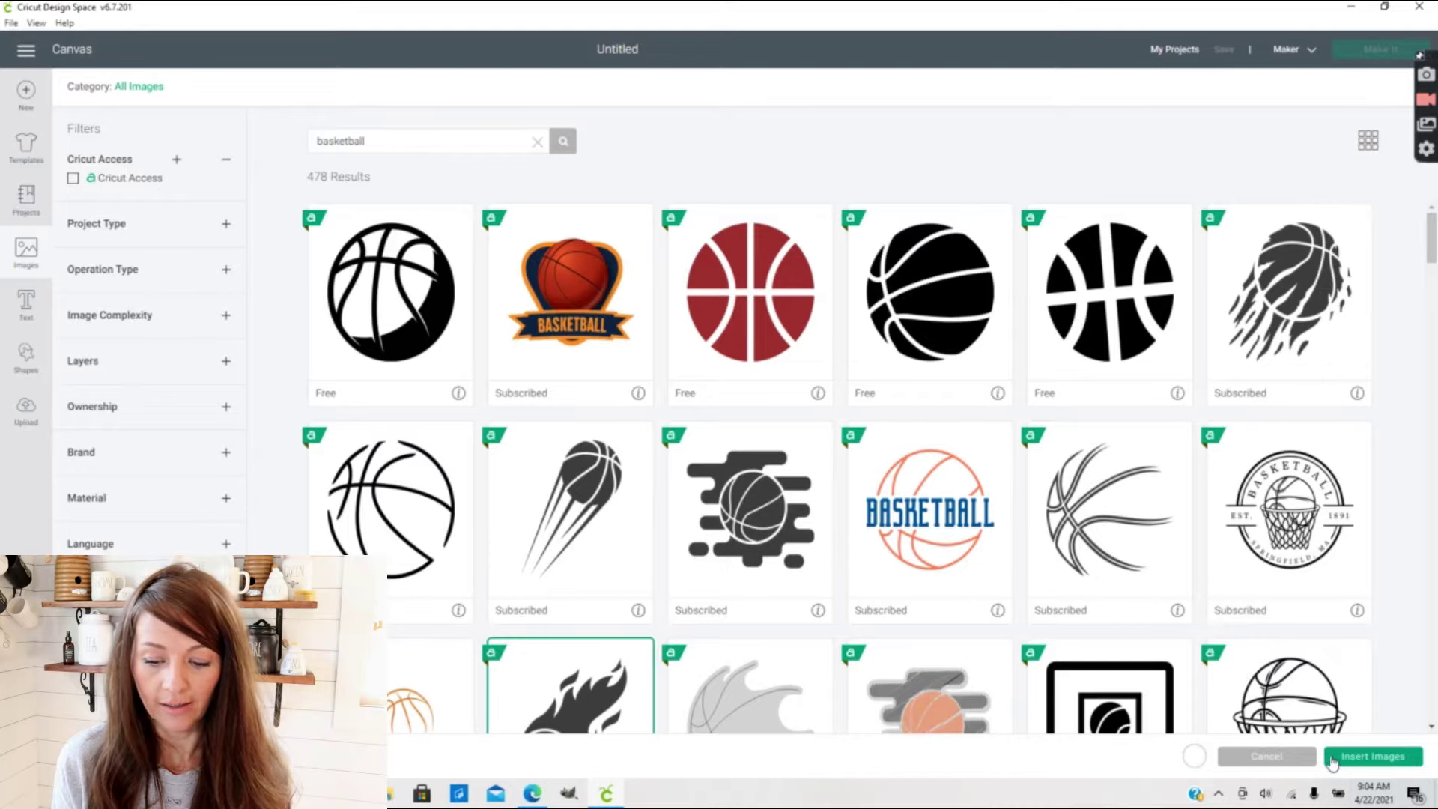
left_click(1359, 755)
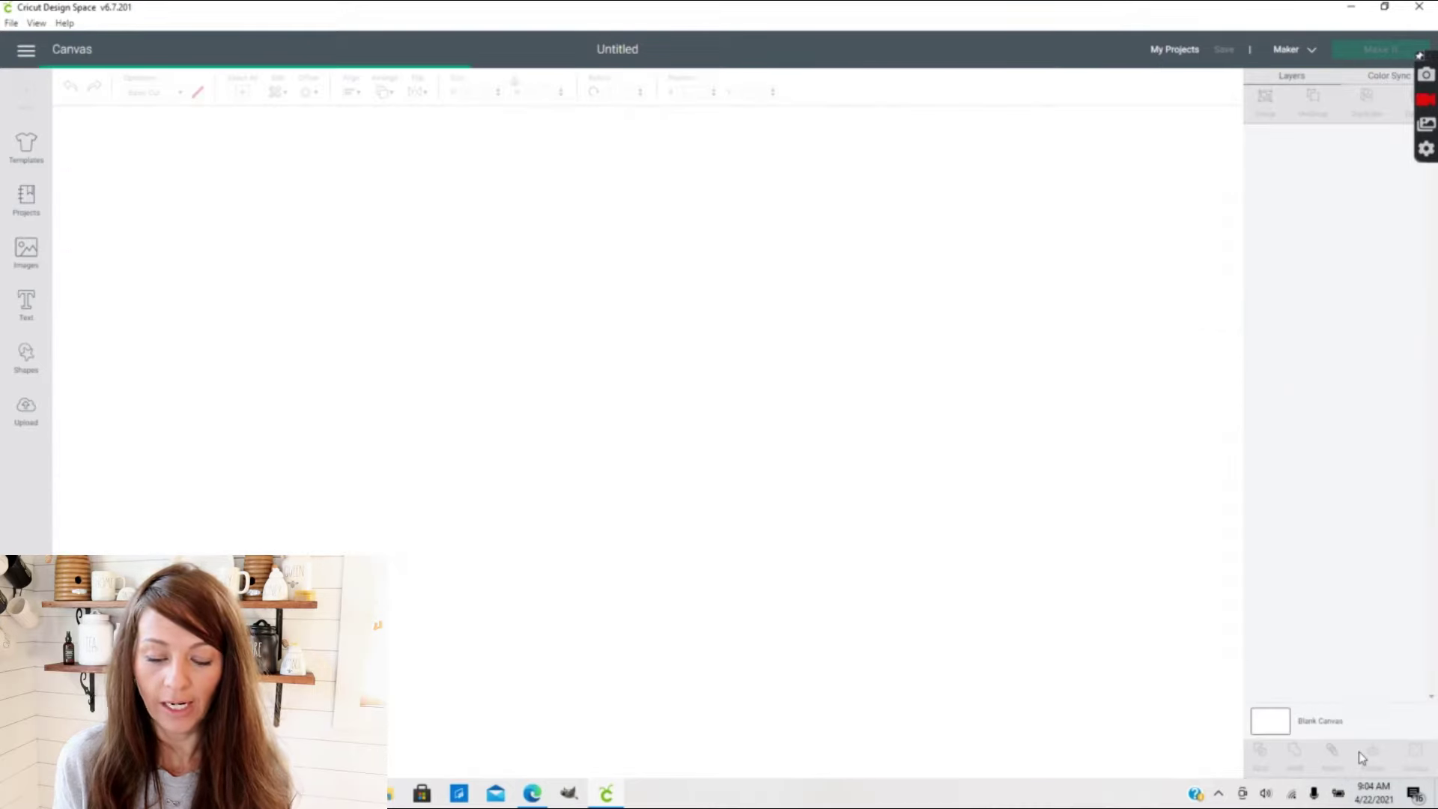
left_click_drag(608, 336, 515, 320)
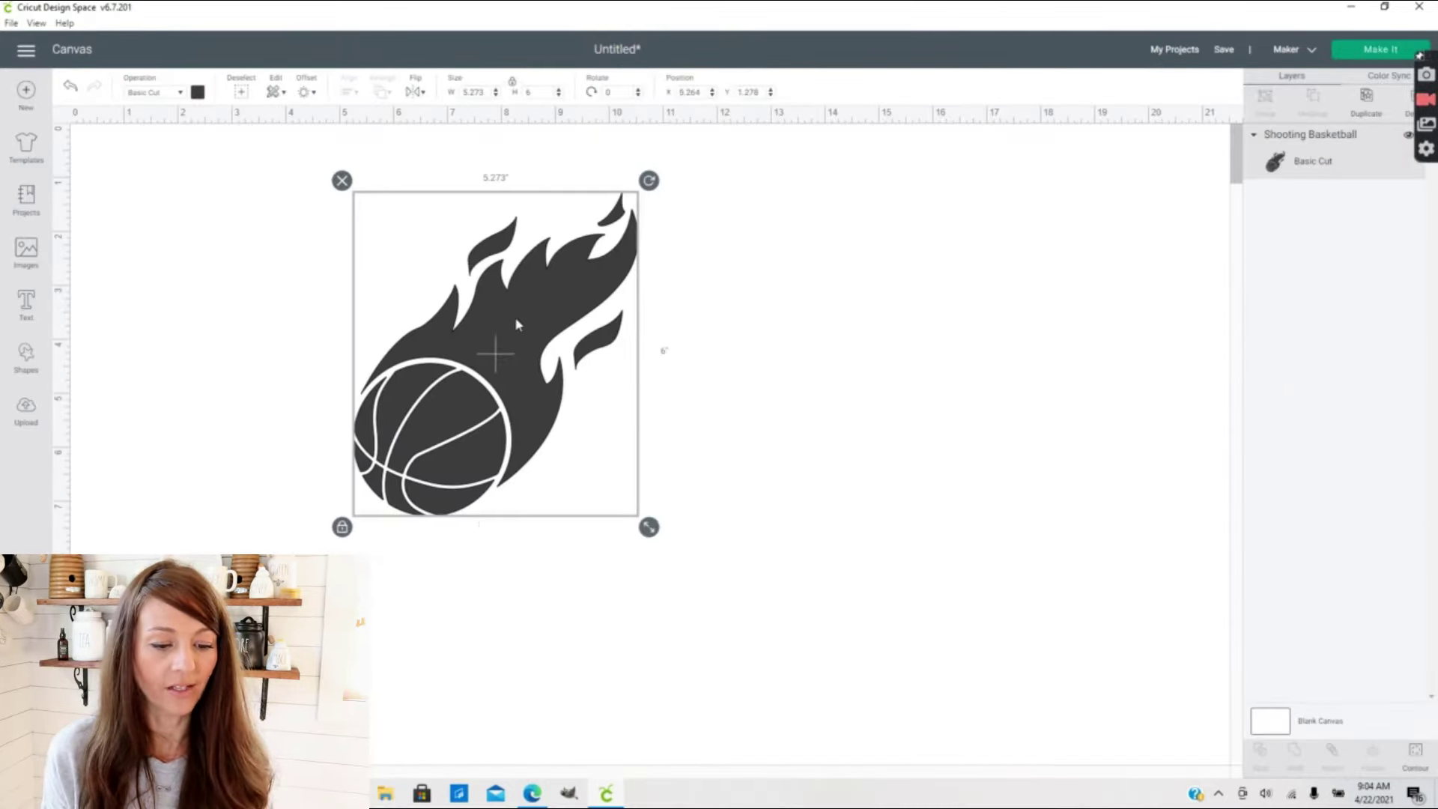
- Continue to the cut setup and choose Premium Vinyl as base material from a 'vinyl' search
left_click(1381, 50)
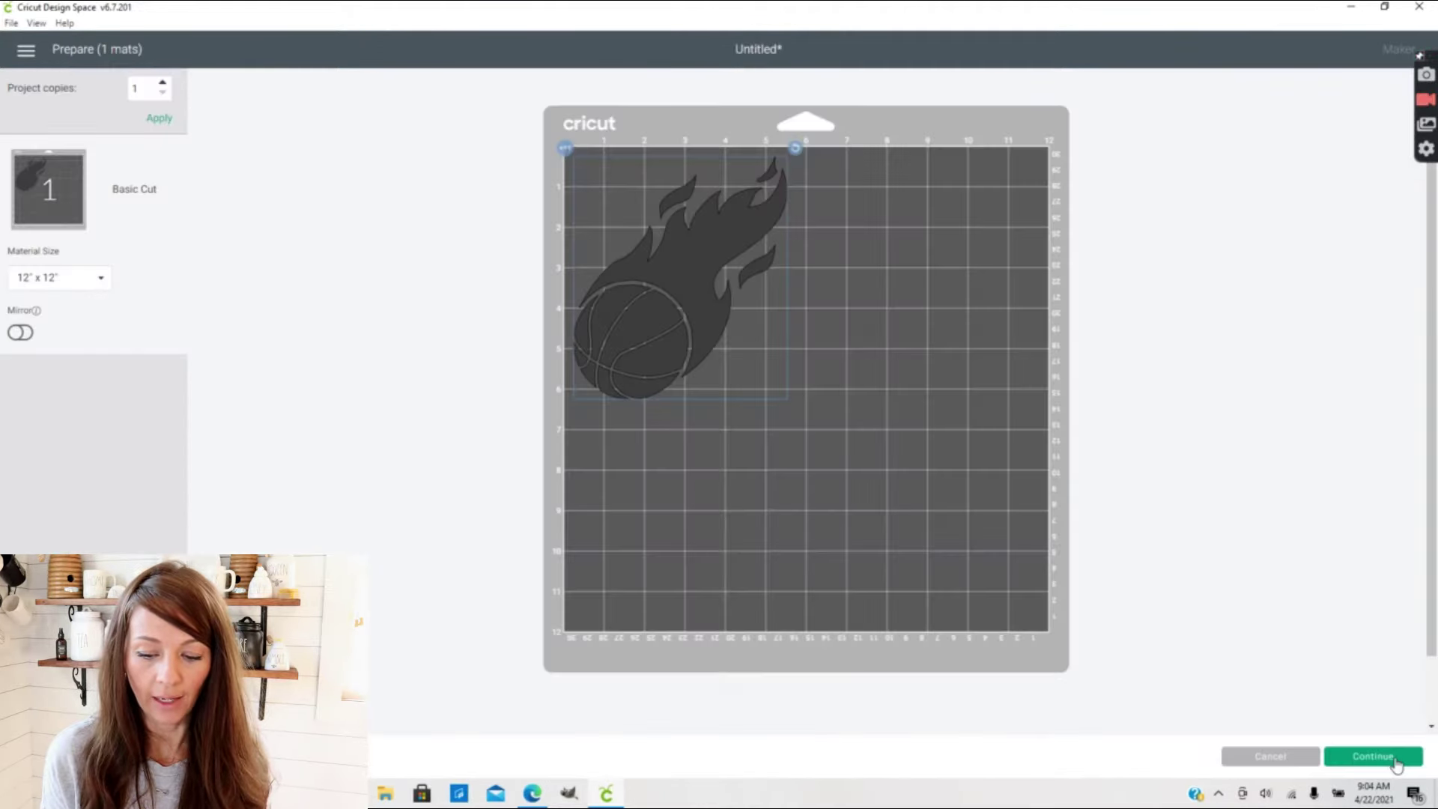
left_click(1395, 757)
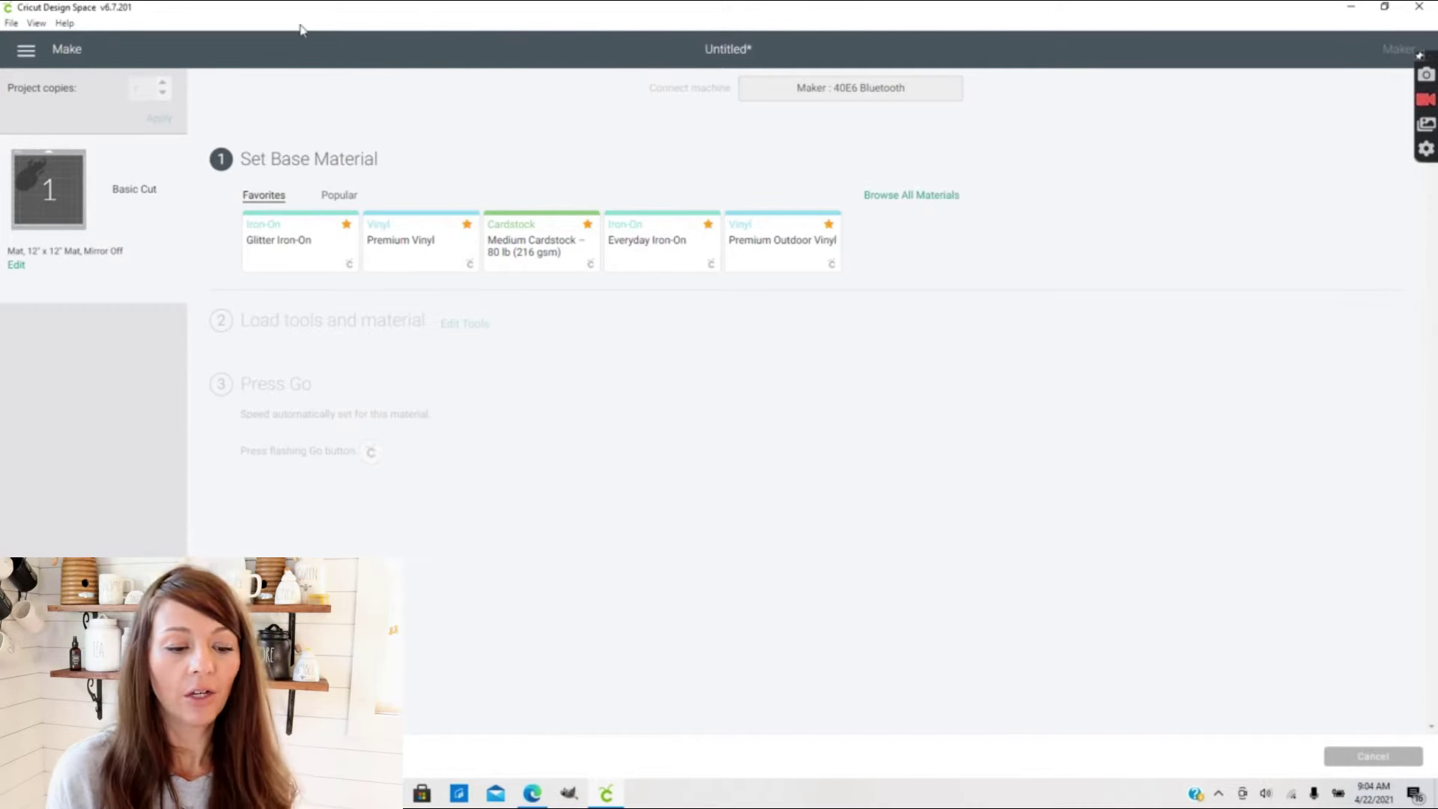
left_click(937, 209)
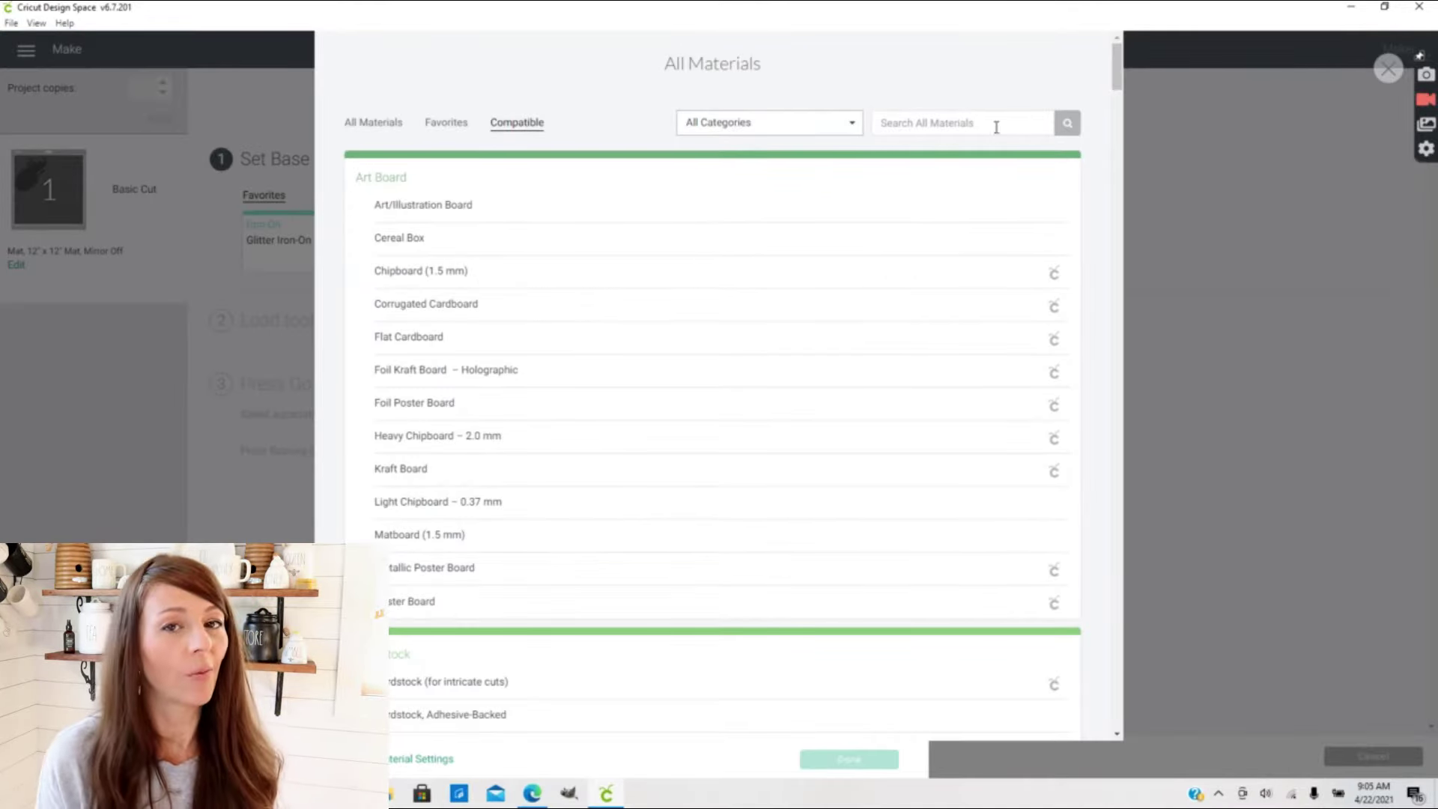
left_click(915, 123)
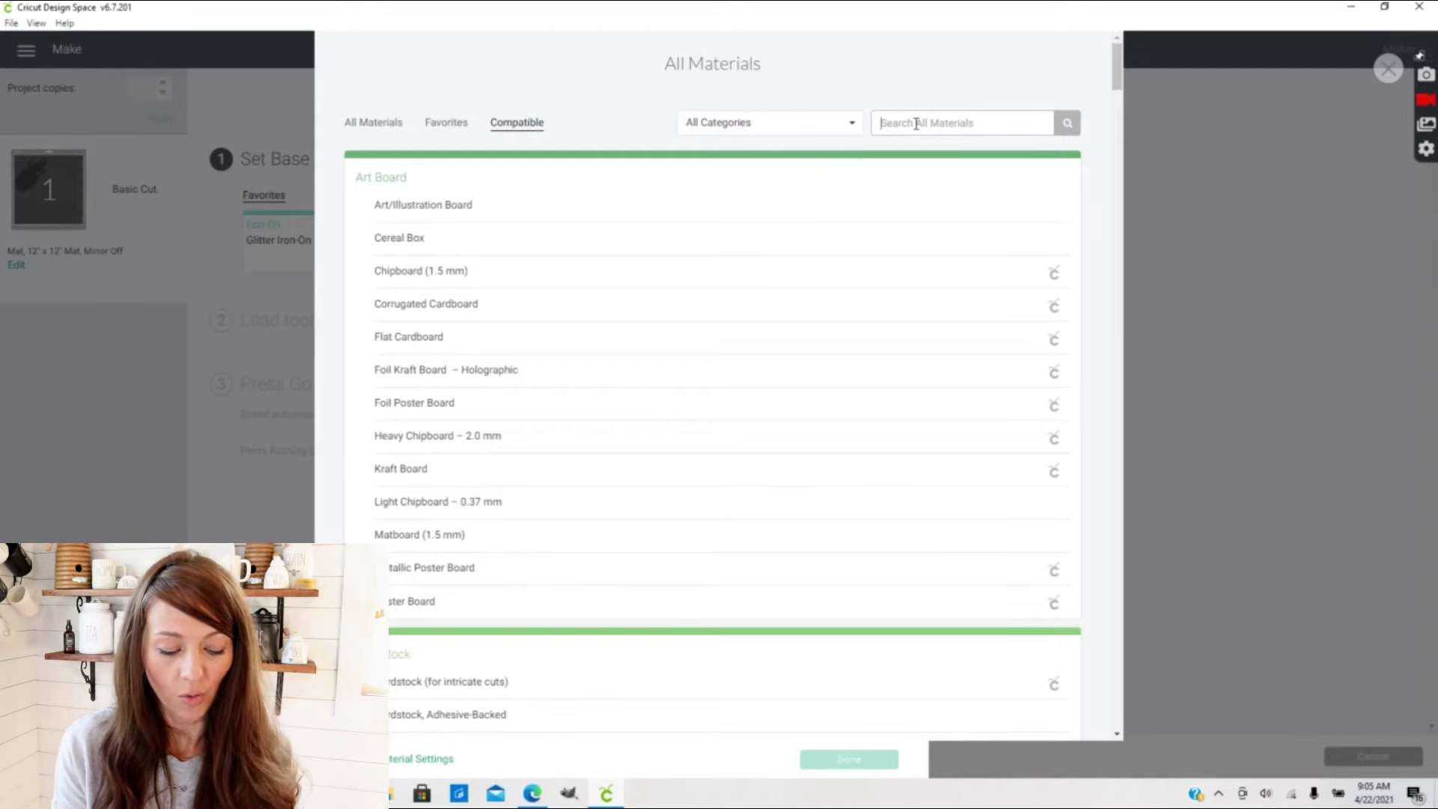
type("vinyl")
key("Return")
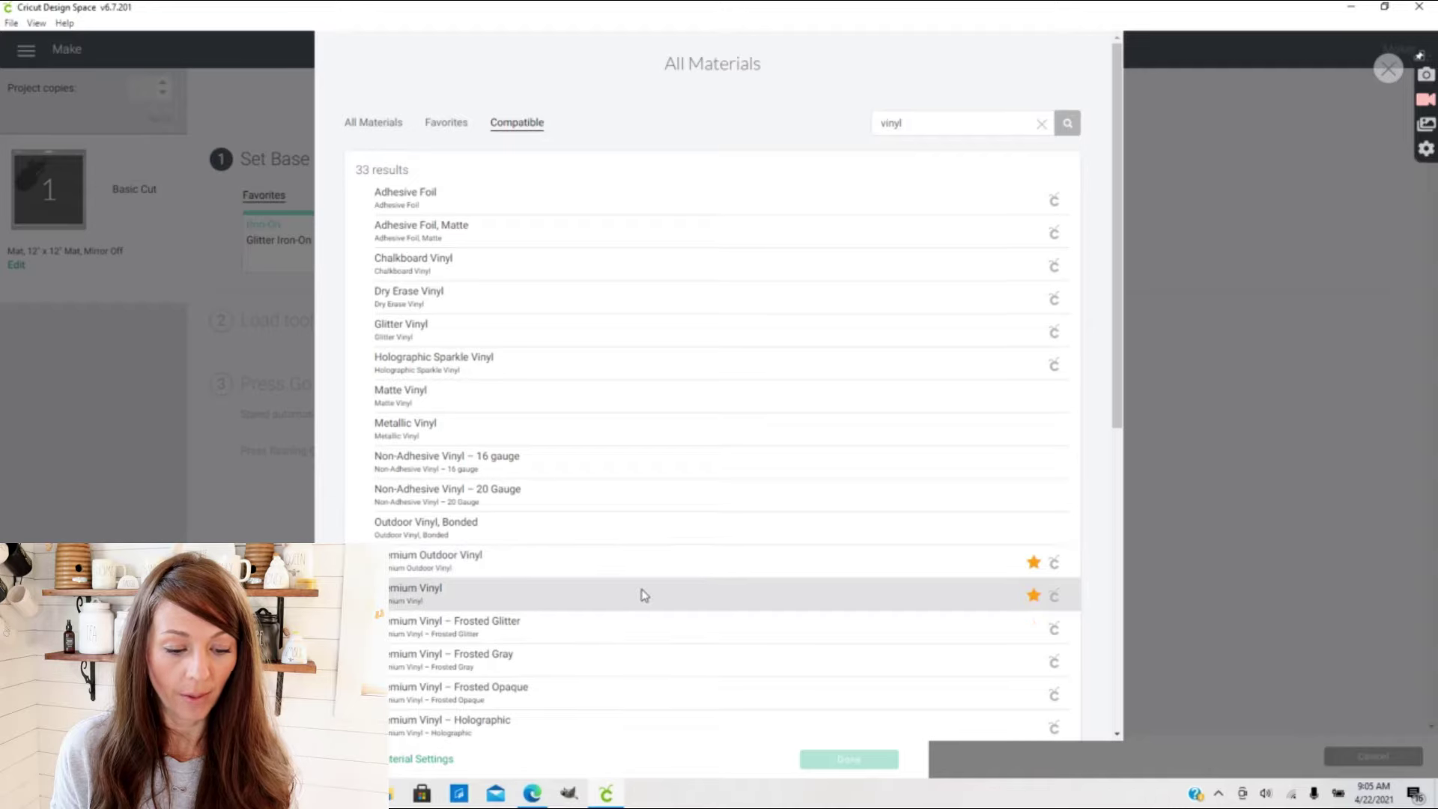
left_click(643, 596)
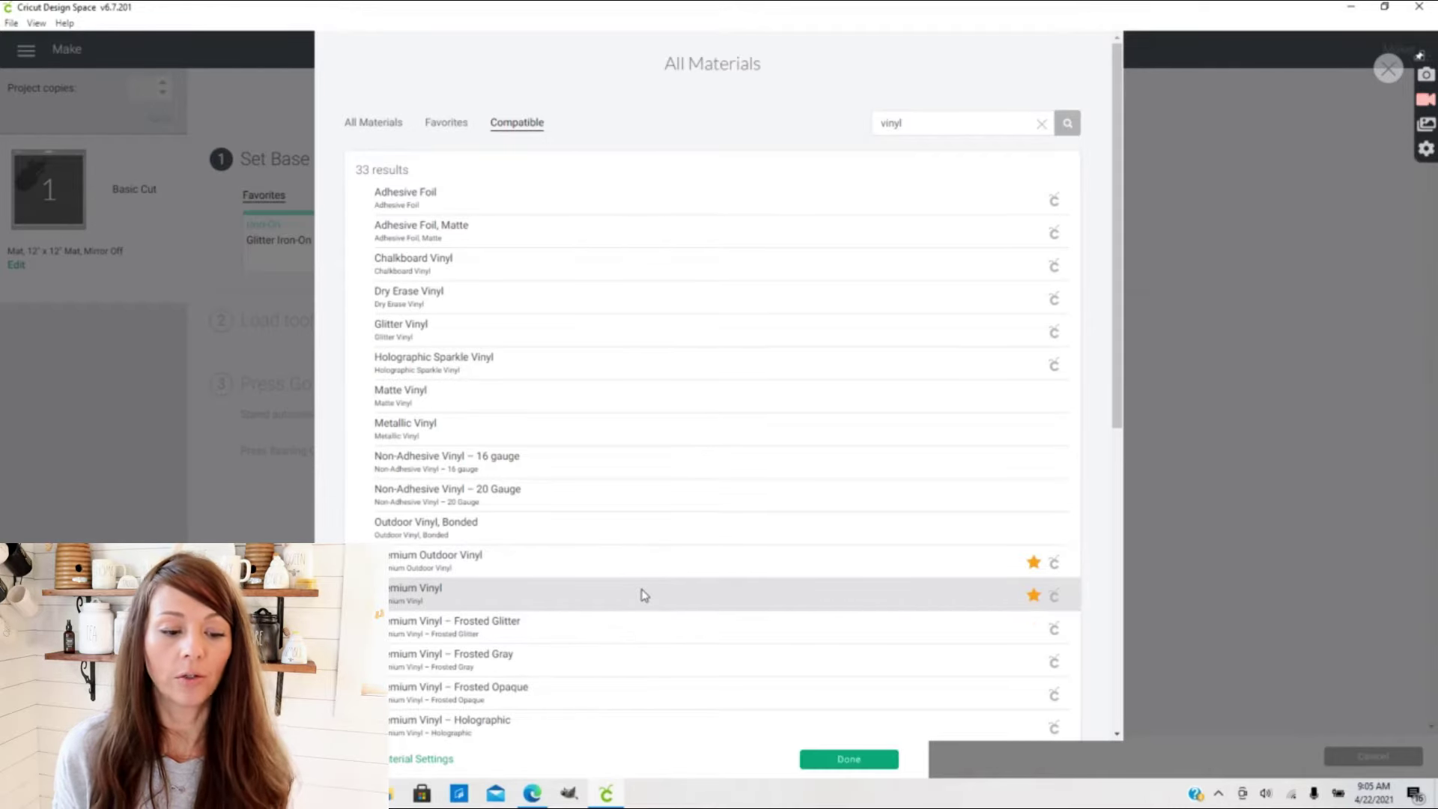
left_click(848, 759)
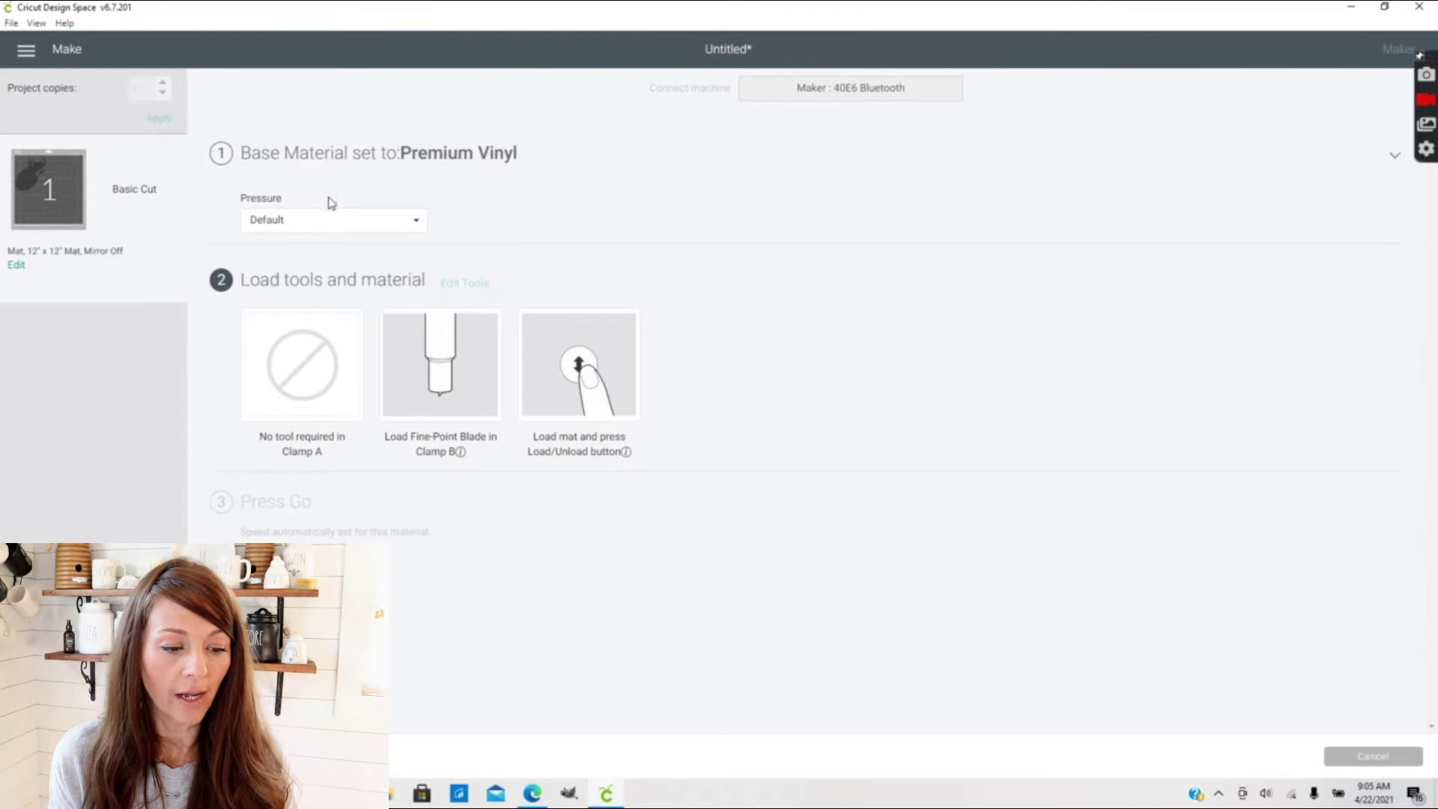
- Change the Premium Vinyl cut pressure from Default to More
left_click(366, 226)
left_click(299, 250)
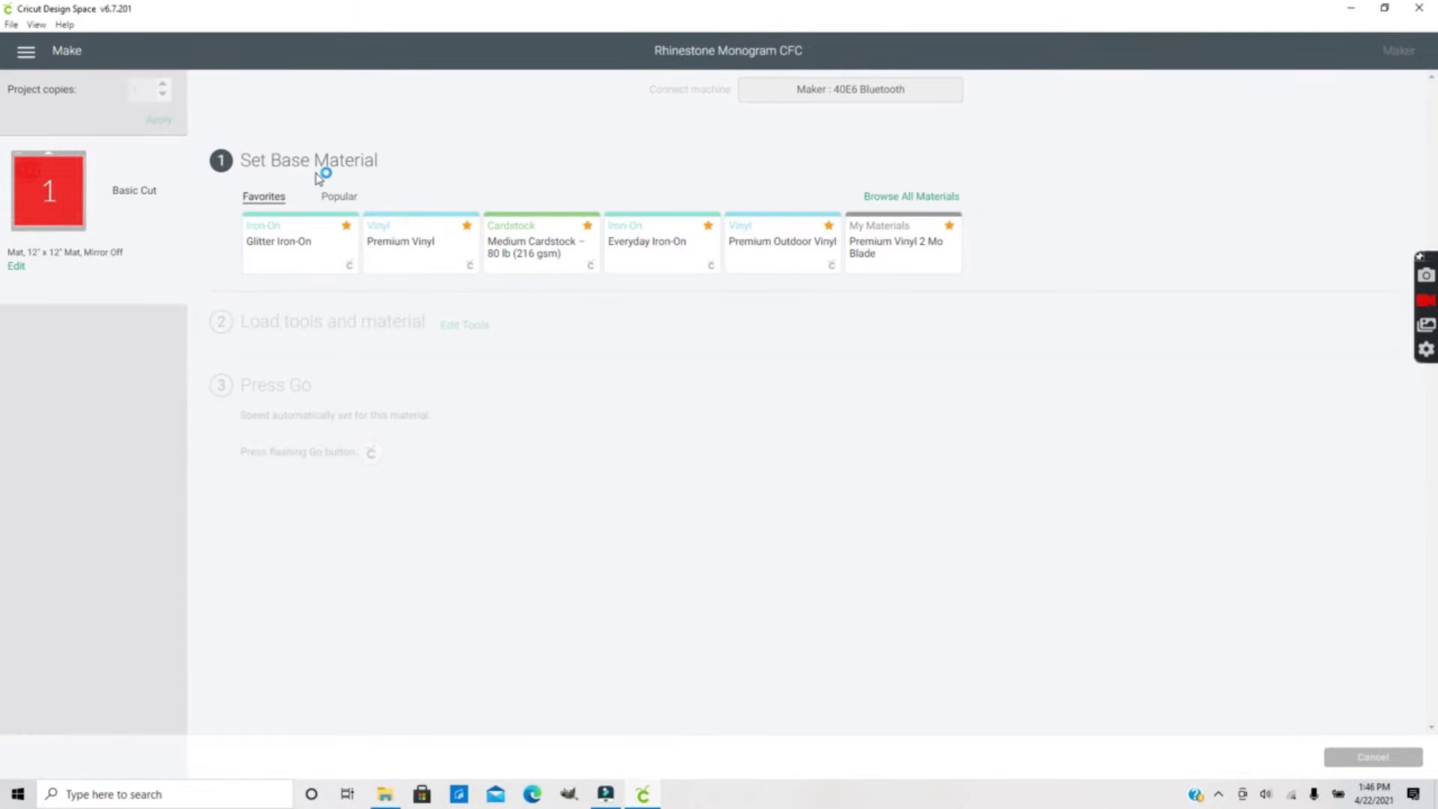
- Pick Premium Vinyl from the Favorites and set its pressure to Less
left_click(393, 257)
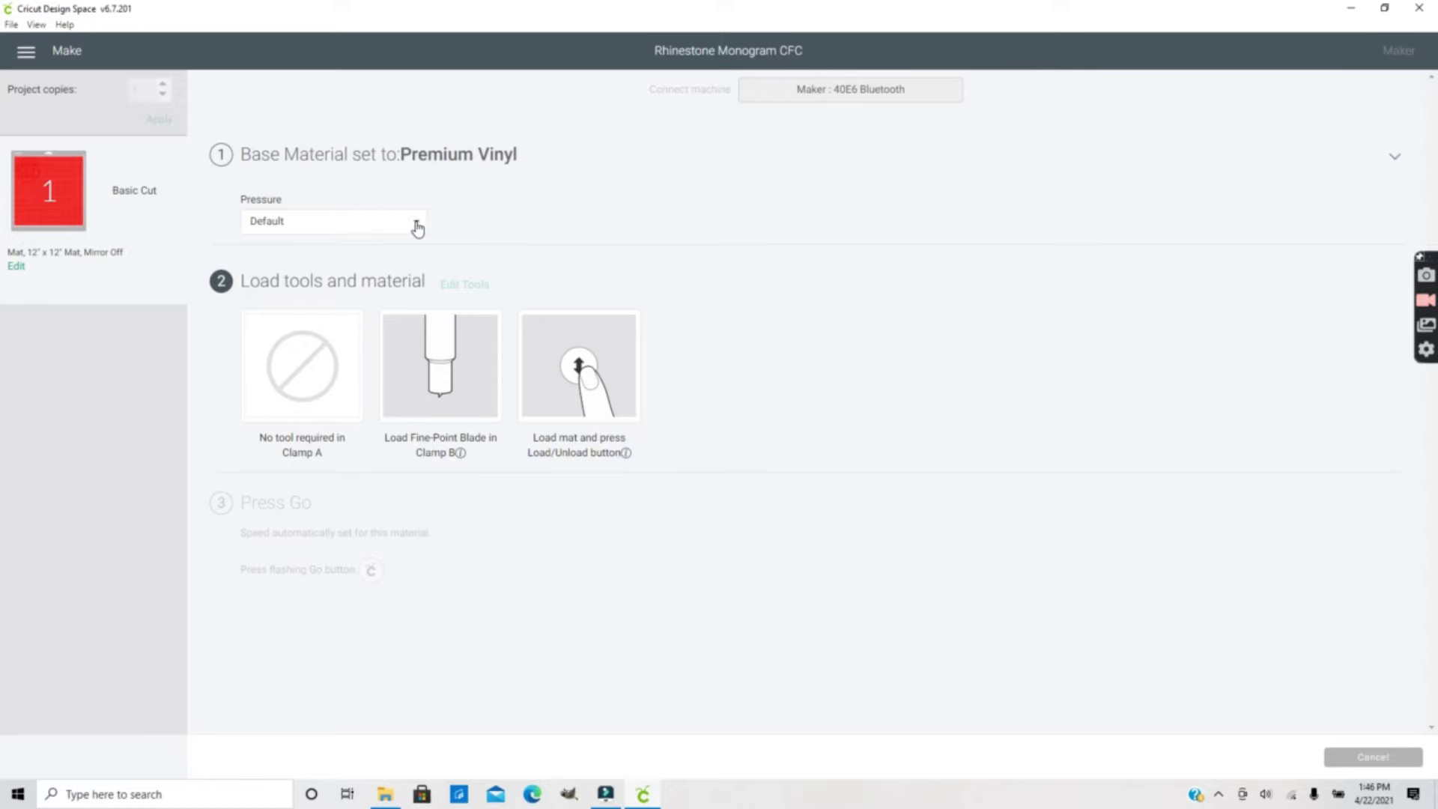
left_click(417, 226)
left_click(338, 293)
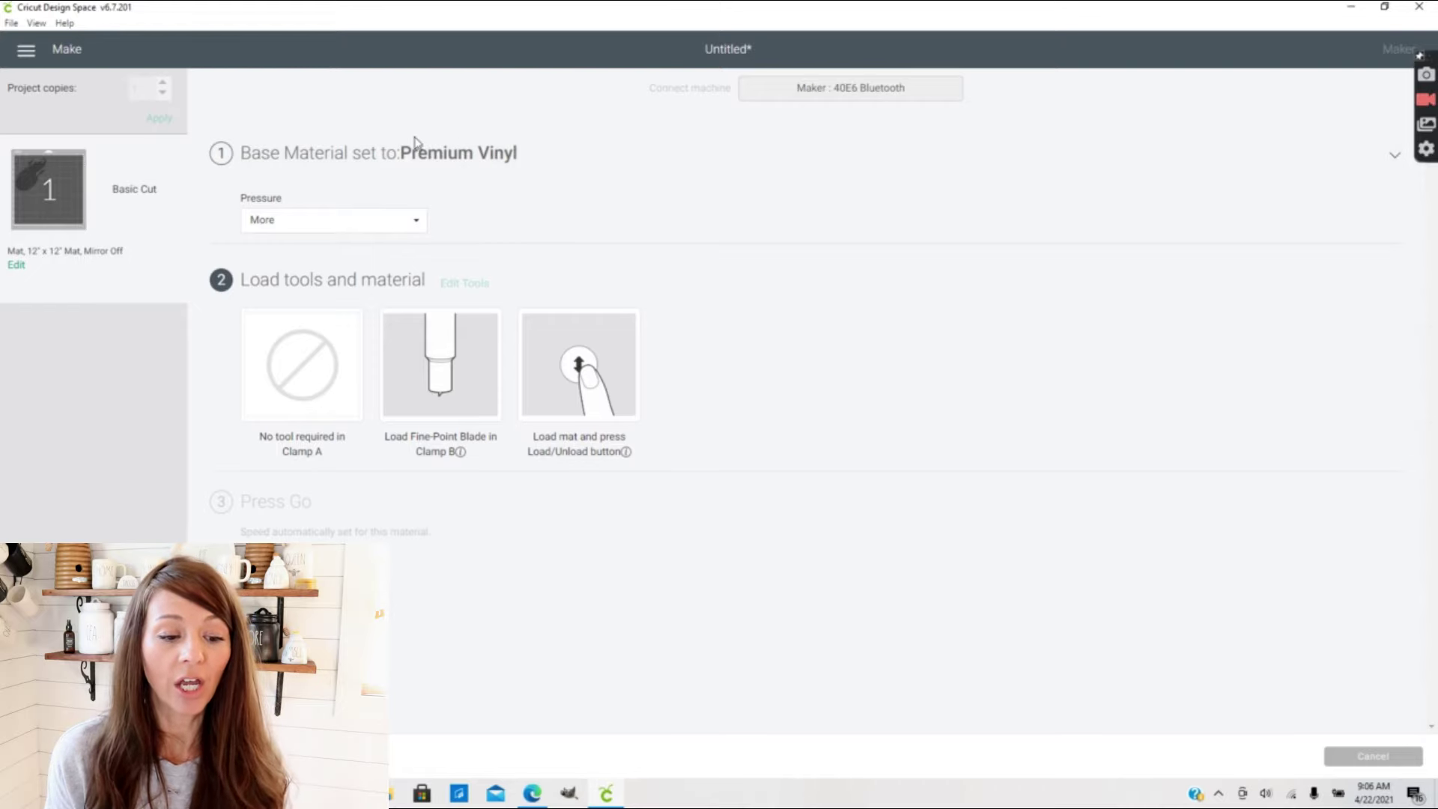
- Open Material Settings from the full materials list and scroll through the Maker's custom cut settings
left_click(470, 155)
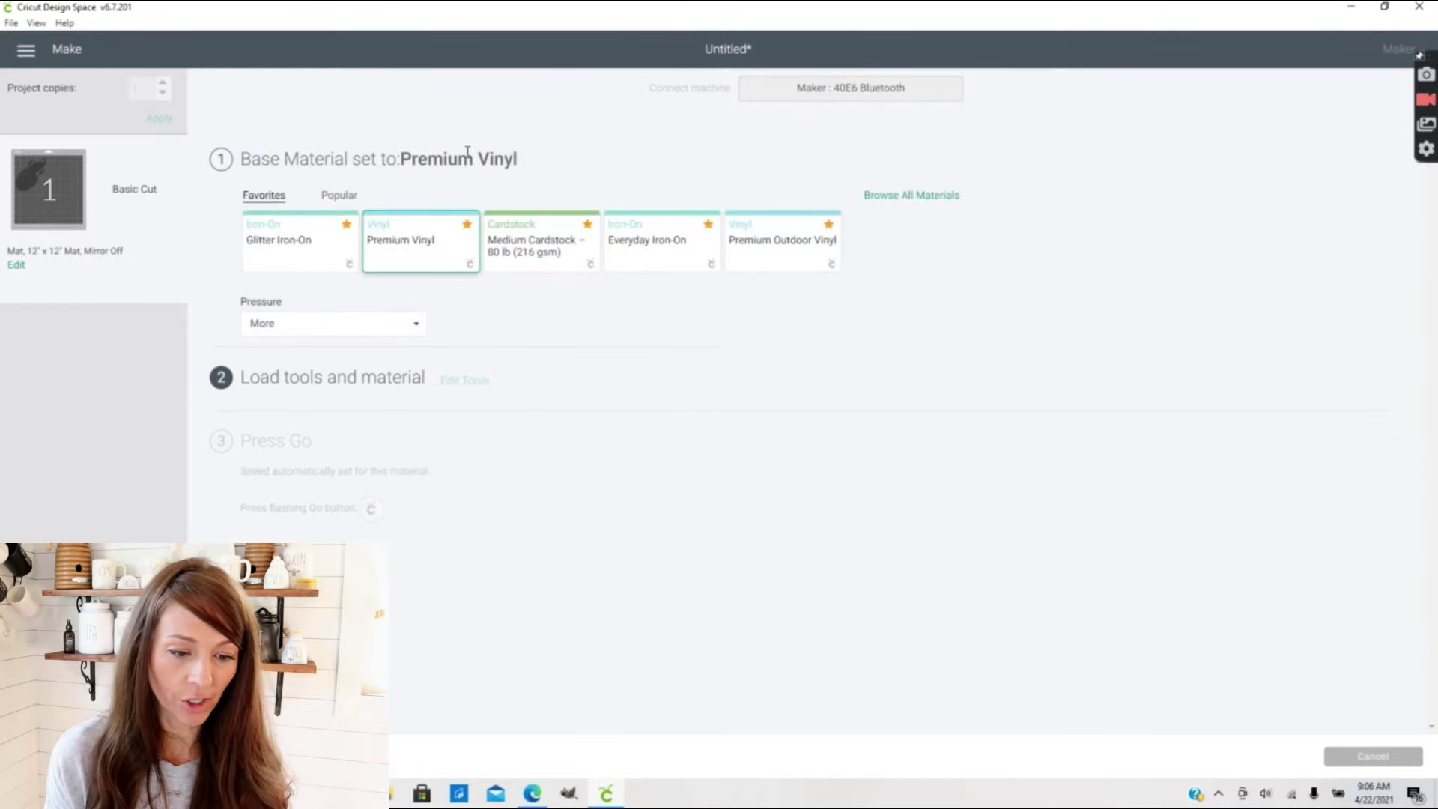
left_click(917, 200)
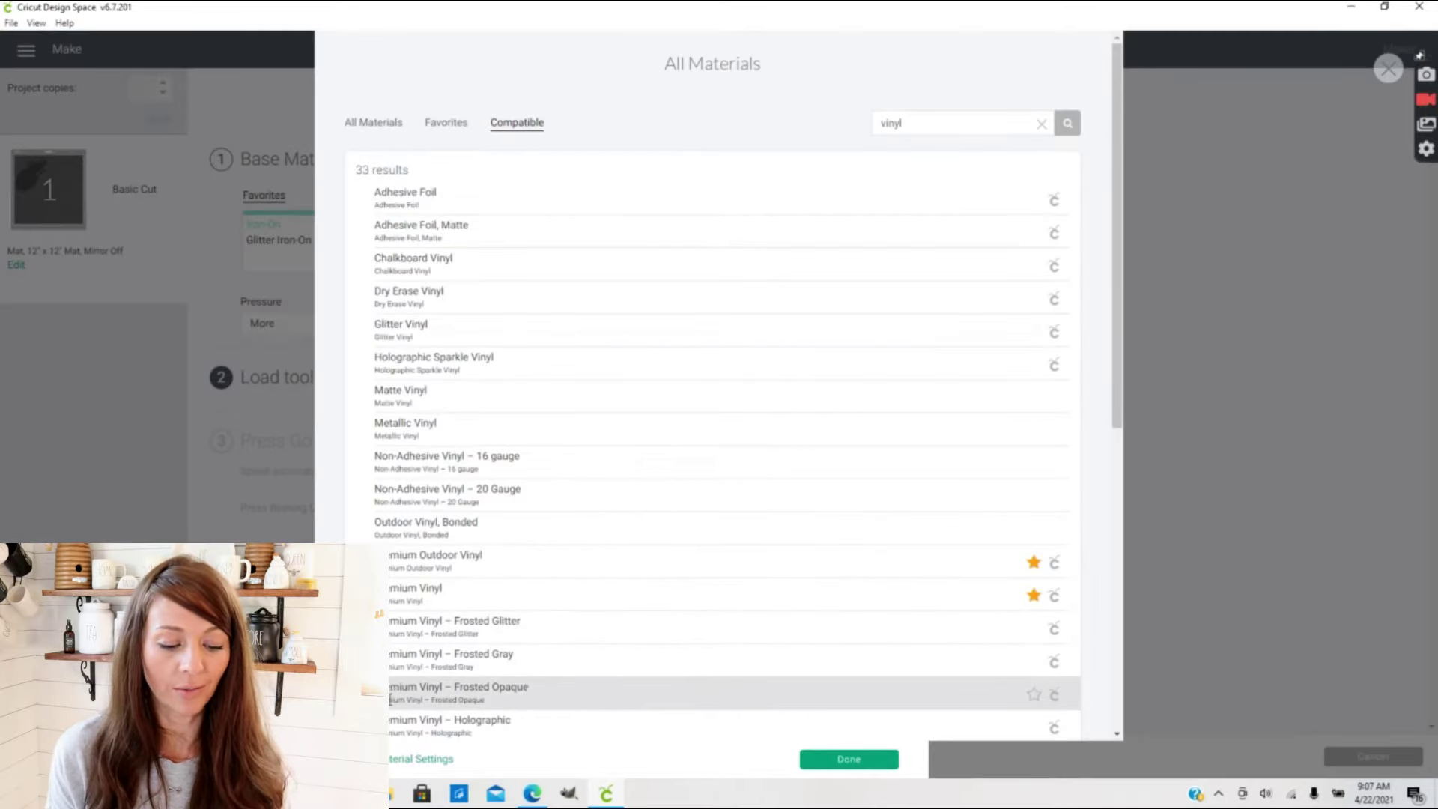
left_click(411, 762)
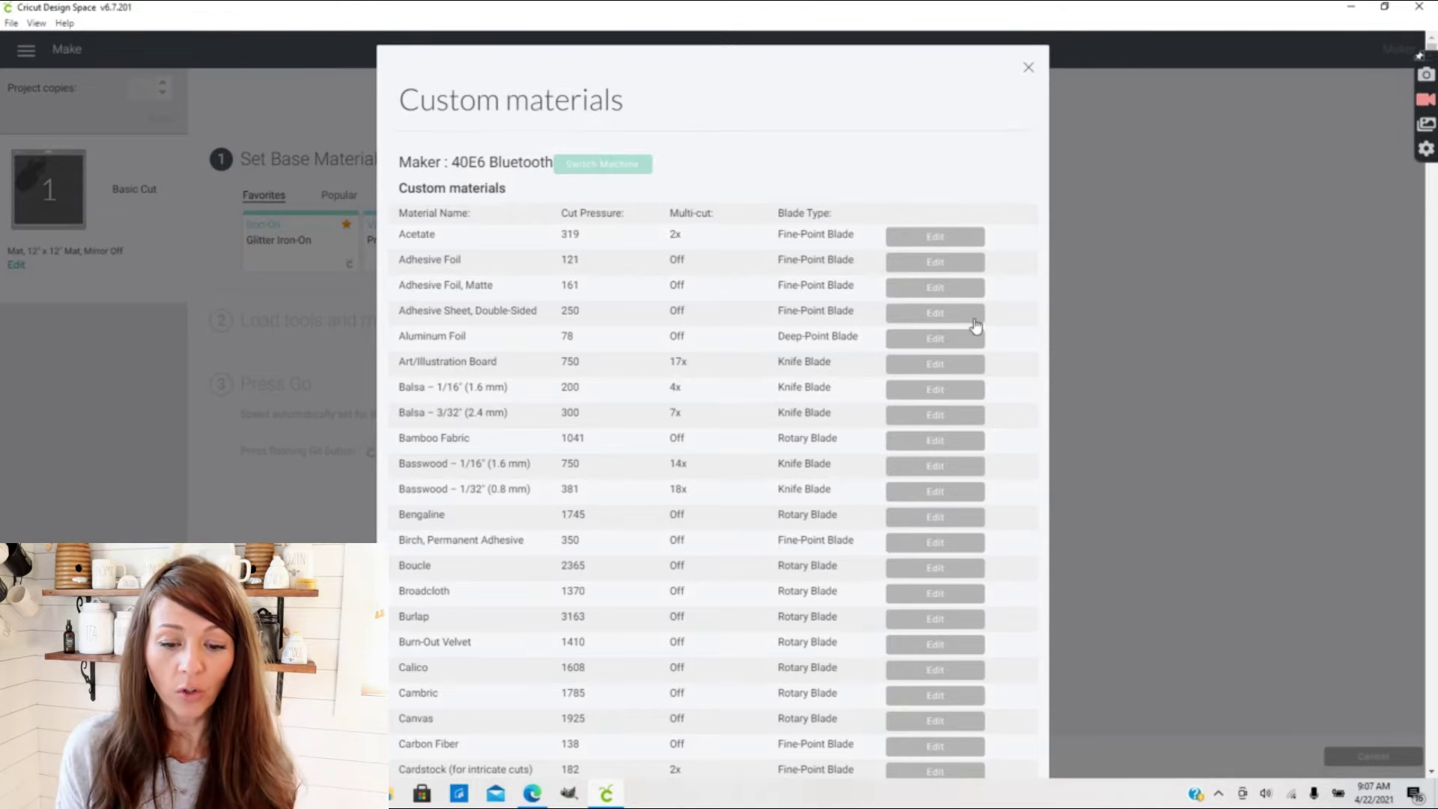
scroll(976, 324, "down", 15)
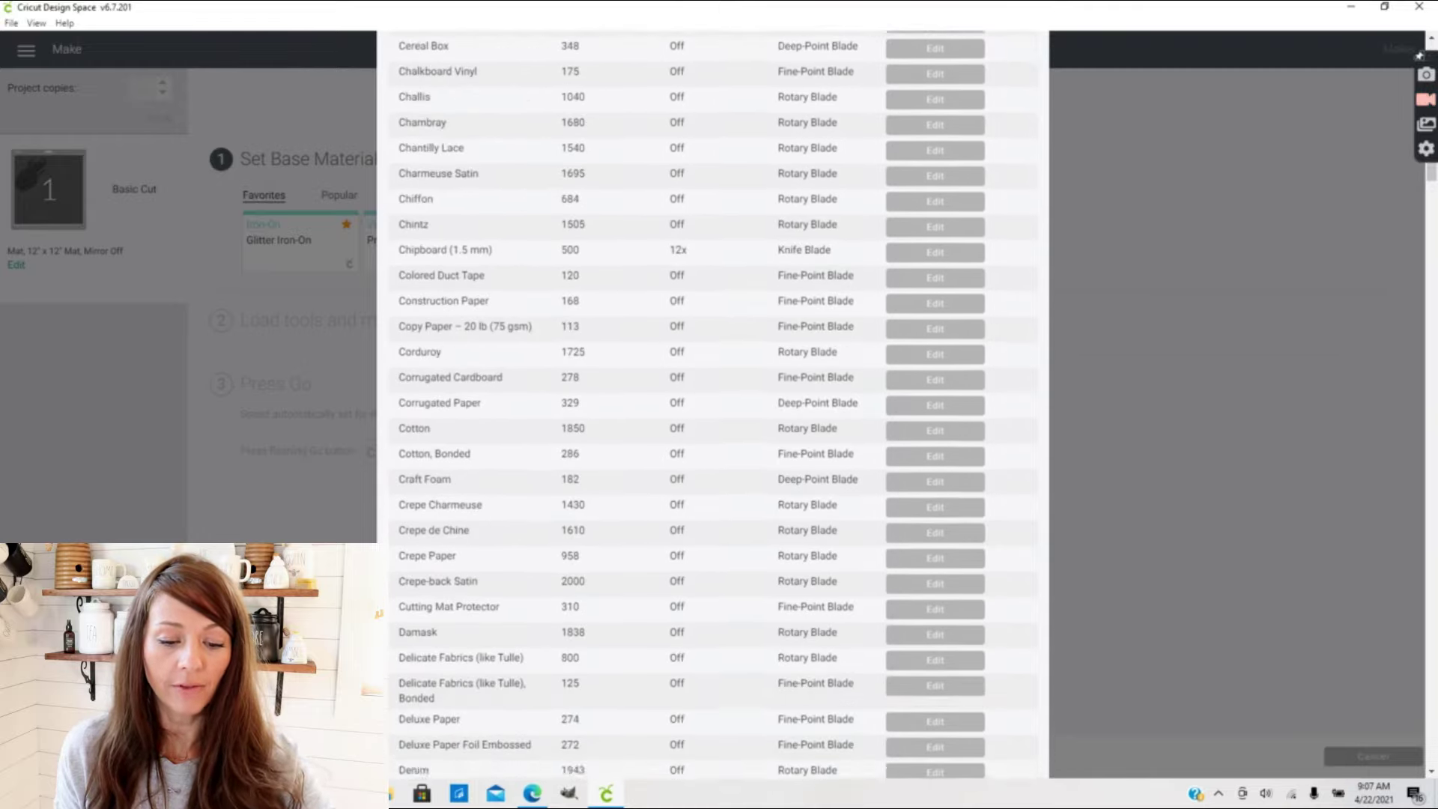
scroll(711, 404, "down", 20)
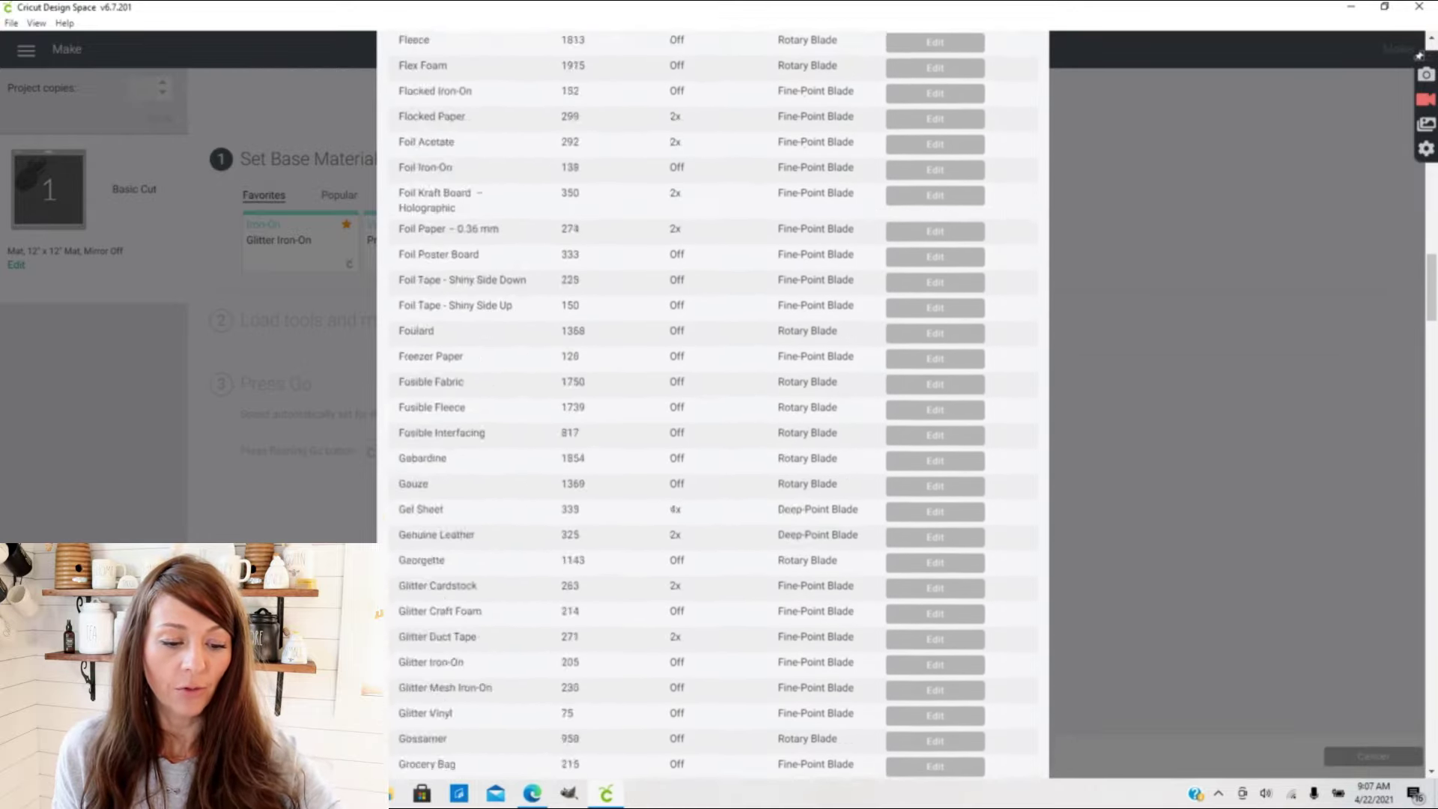
scroll(712, 404, "down", 4)
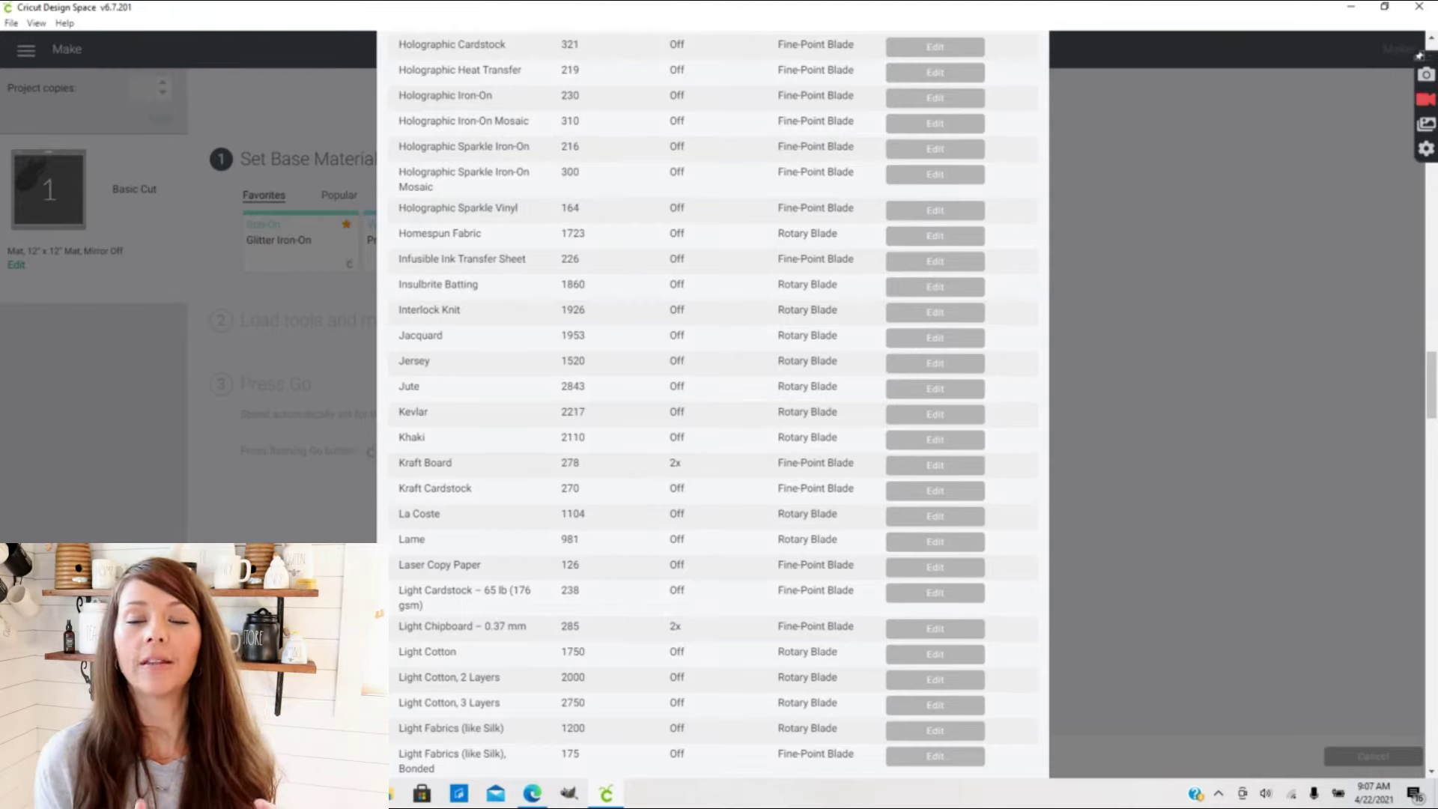
scroll(711, 404, "down", 10)
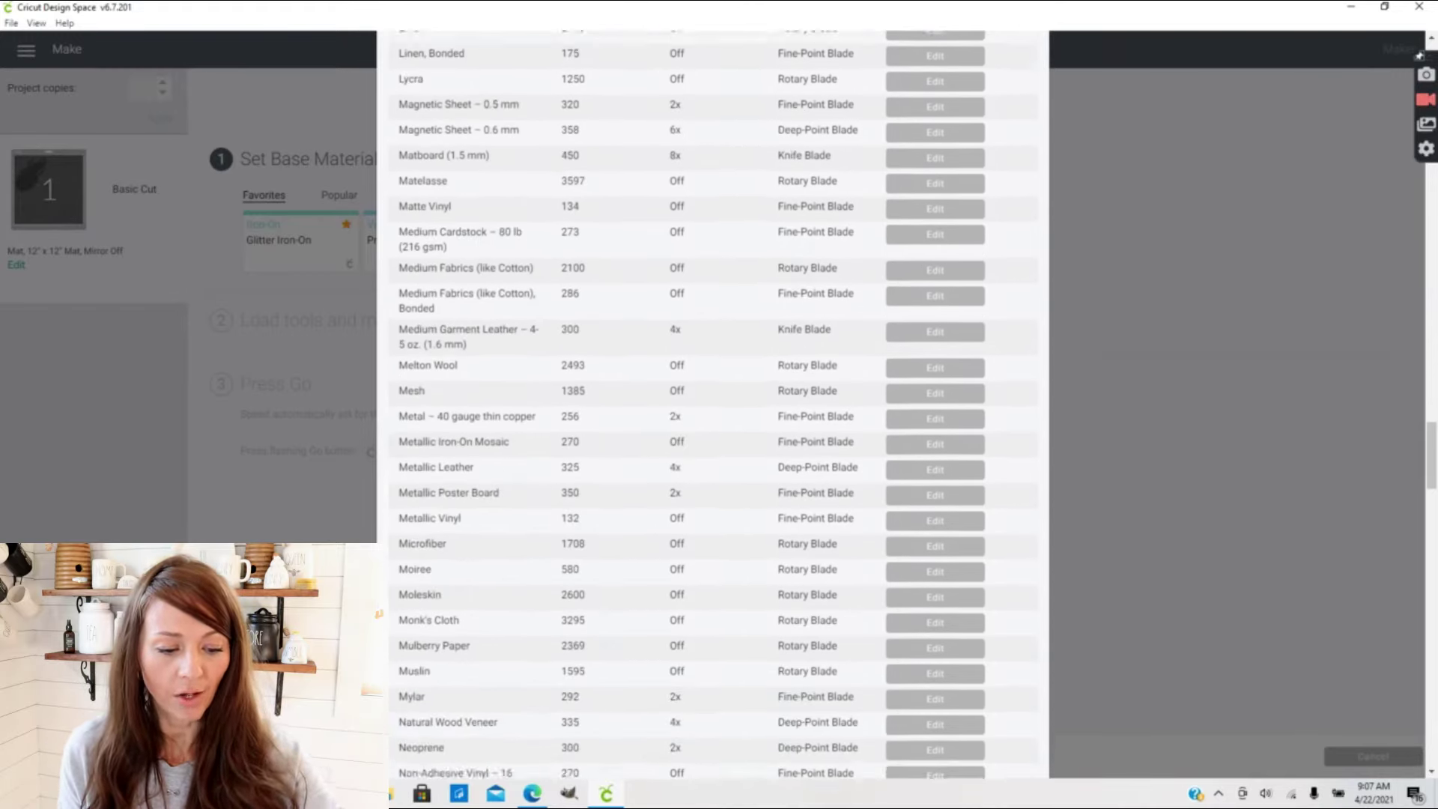
scroll(711, 404, "down", 10)
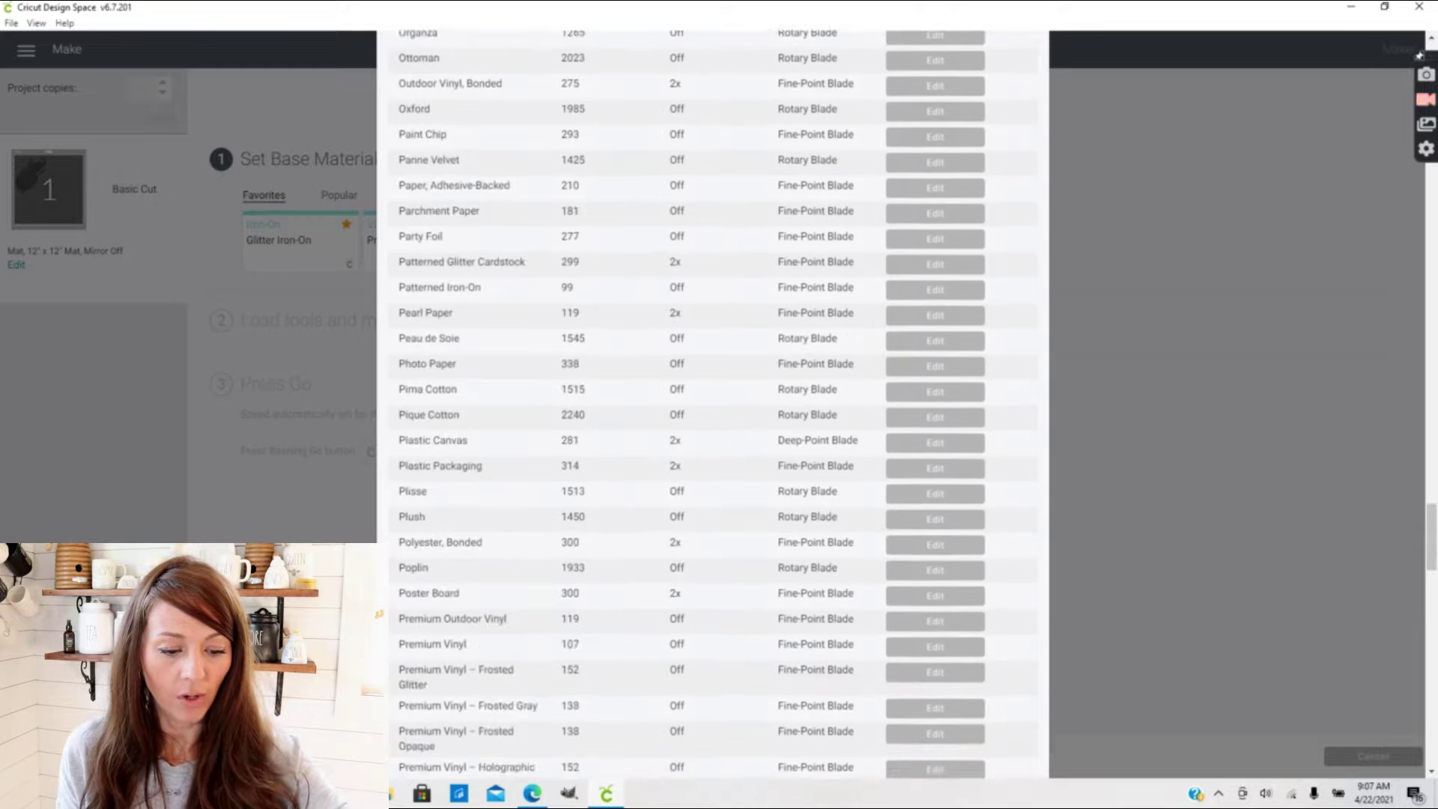
scroll(712, 404, "down", 2)
scroll(711, 405, "up", 5)
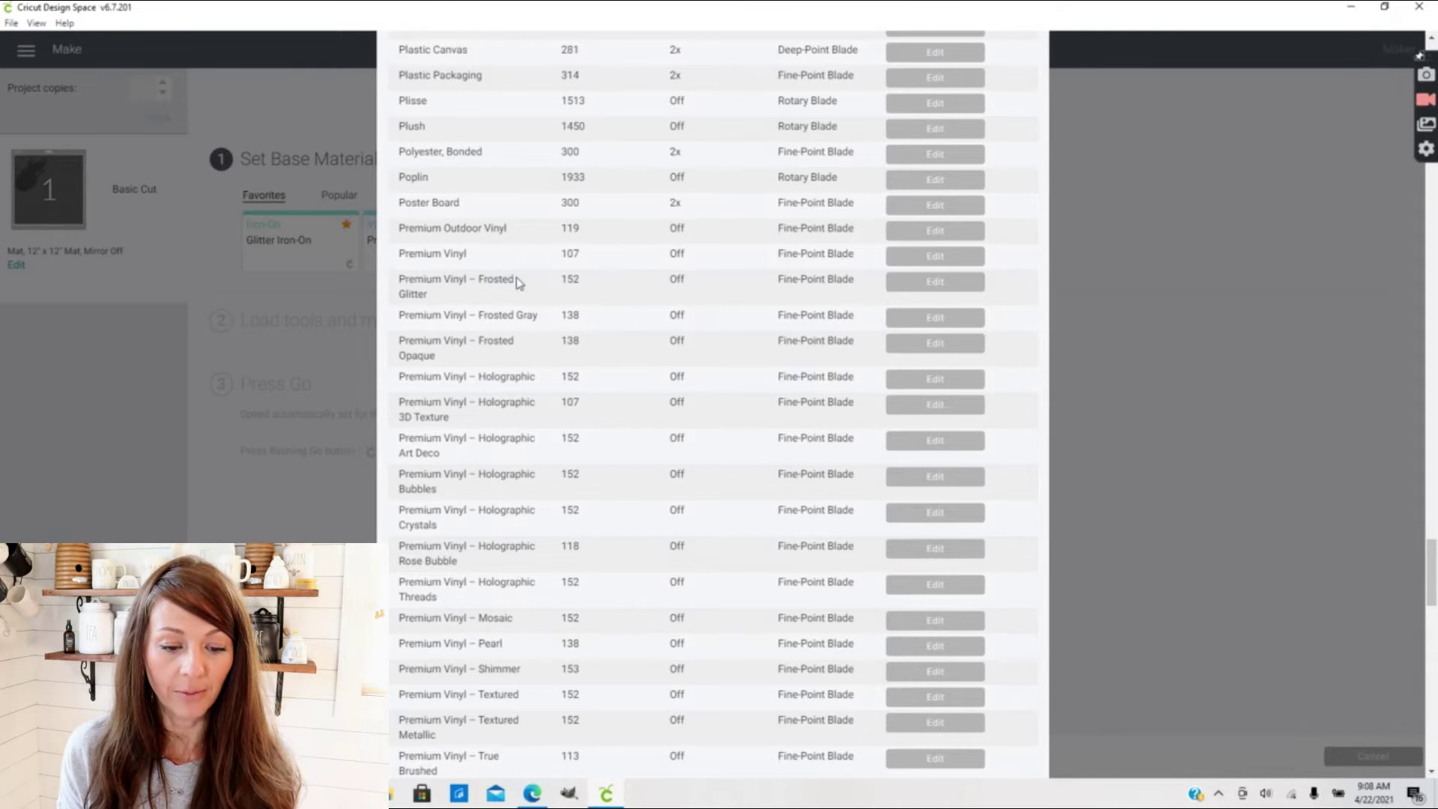
scroll(614, 232, "up", 20)
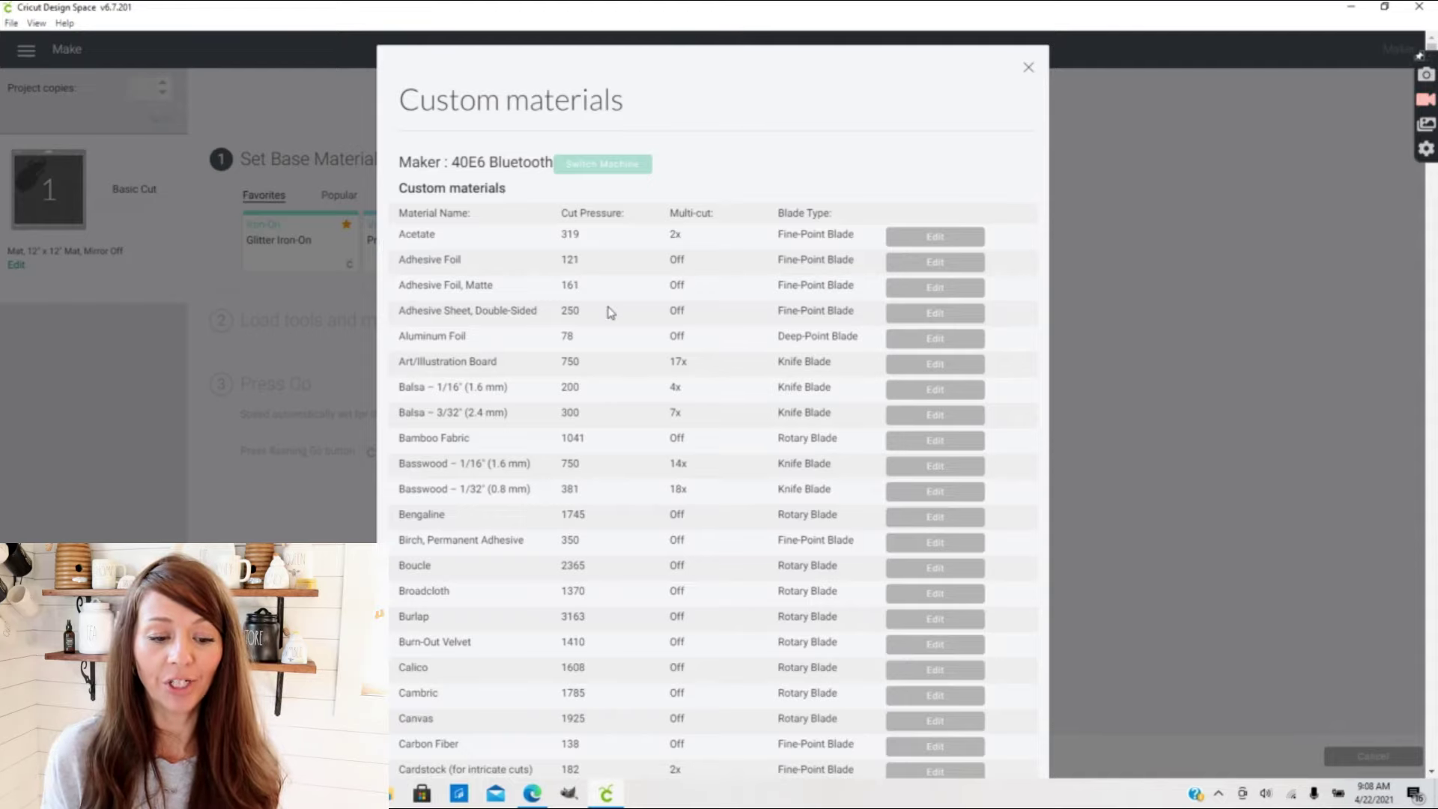
- Scroll down to the Premium Vinyl row showing cut pressure 107
scroll(611, 313, "down", 20)
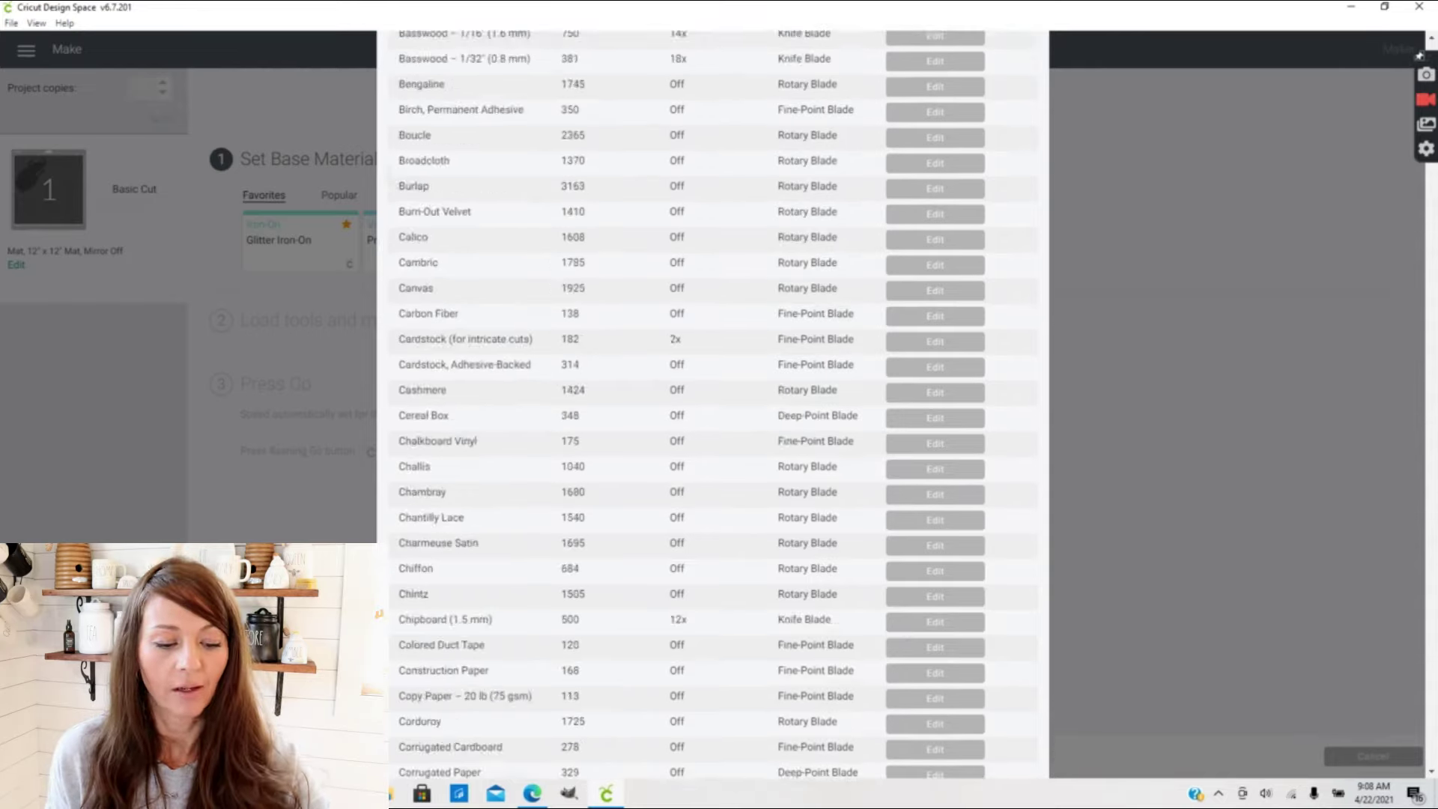
scroll(585, 256, "down", 10)
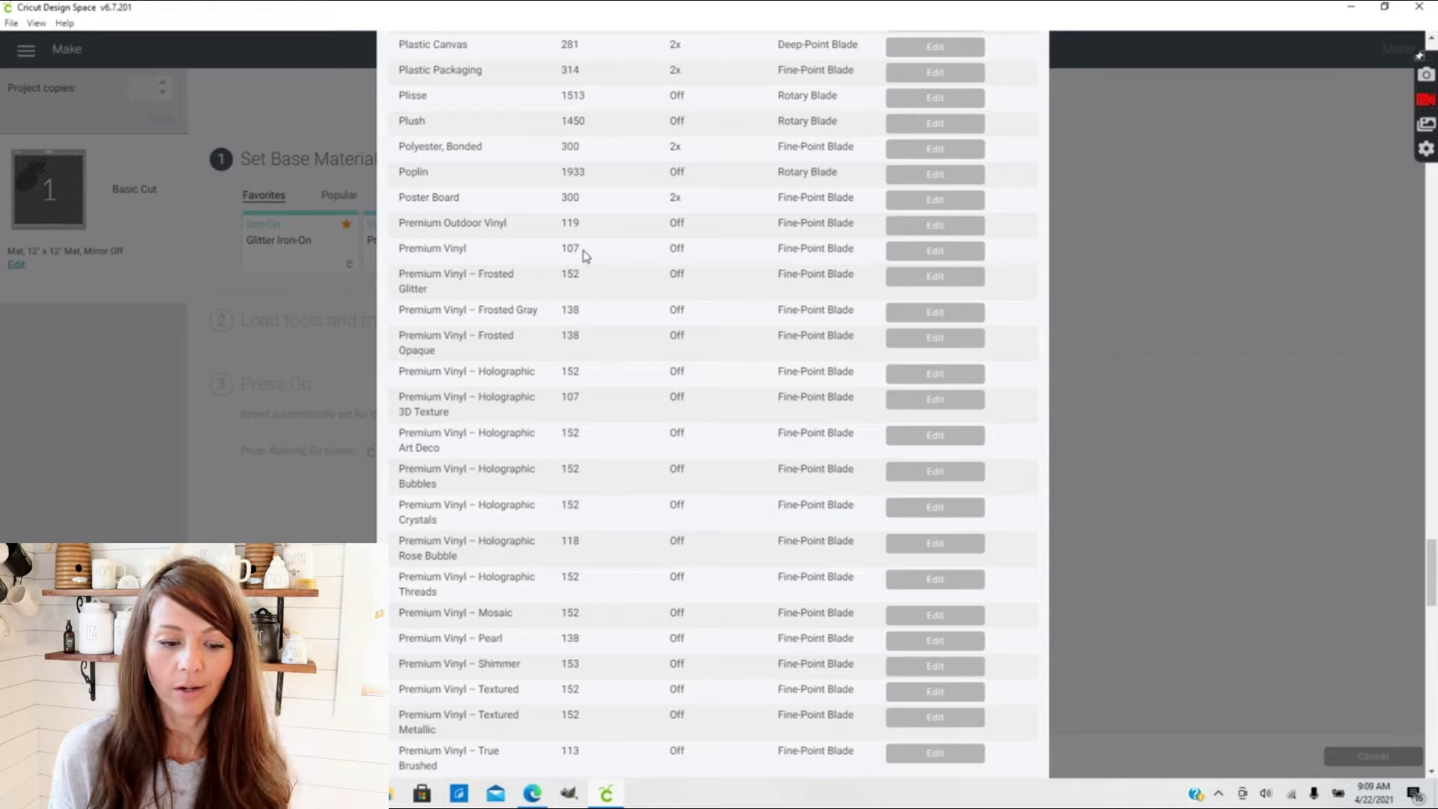
- Edit Premium Vinyl and try pressure values 70, 350, 236 and 103 without saving
left_click(931, 259)
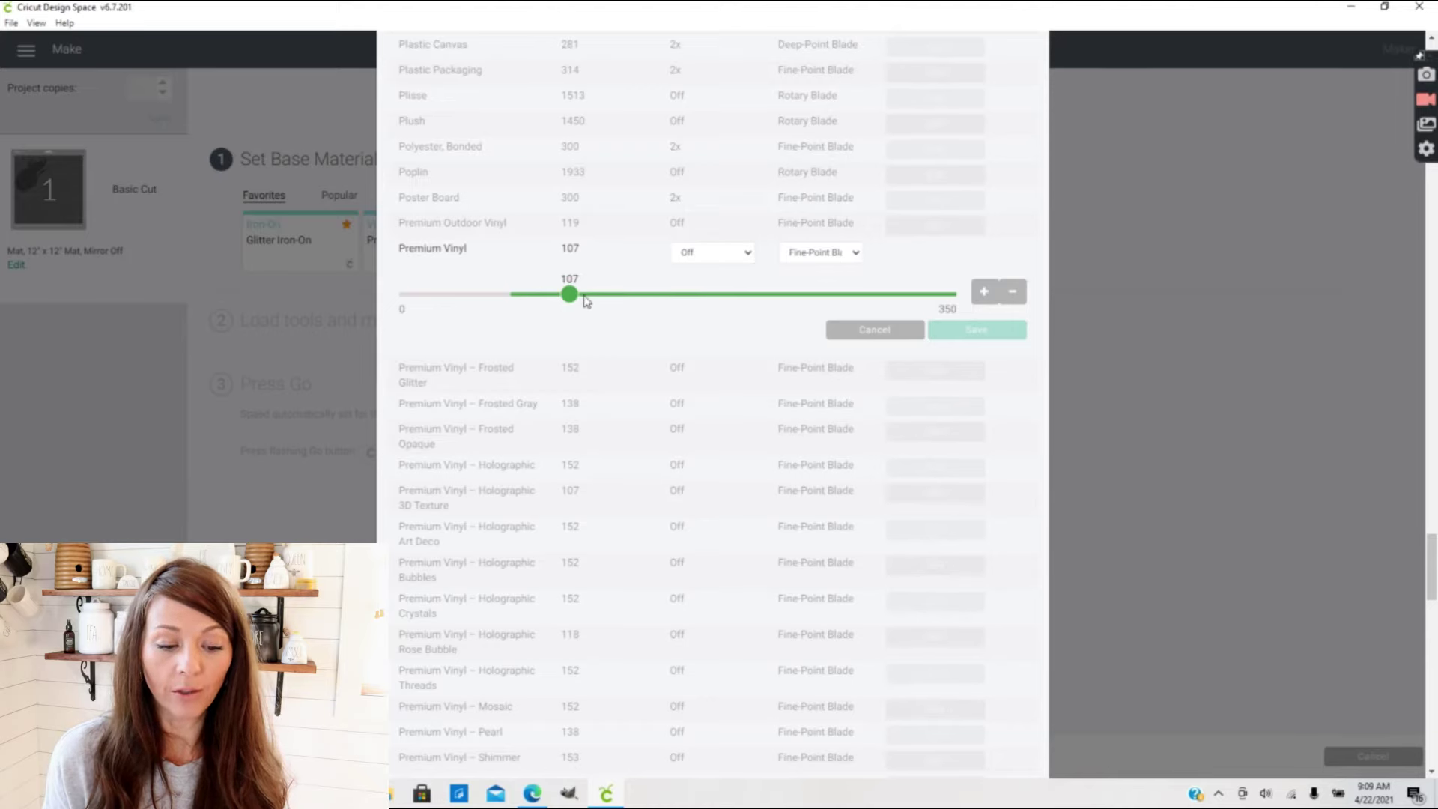
left_click_drag(569, 295, 492, 303)
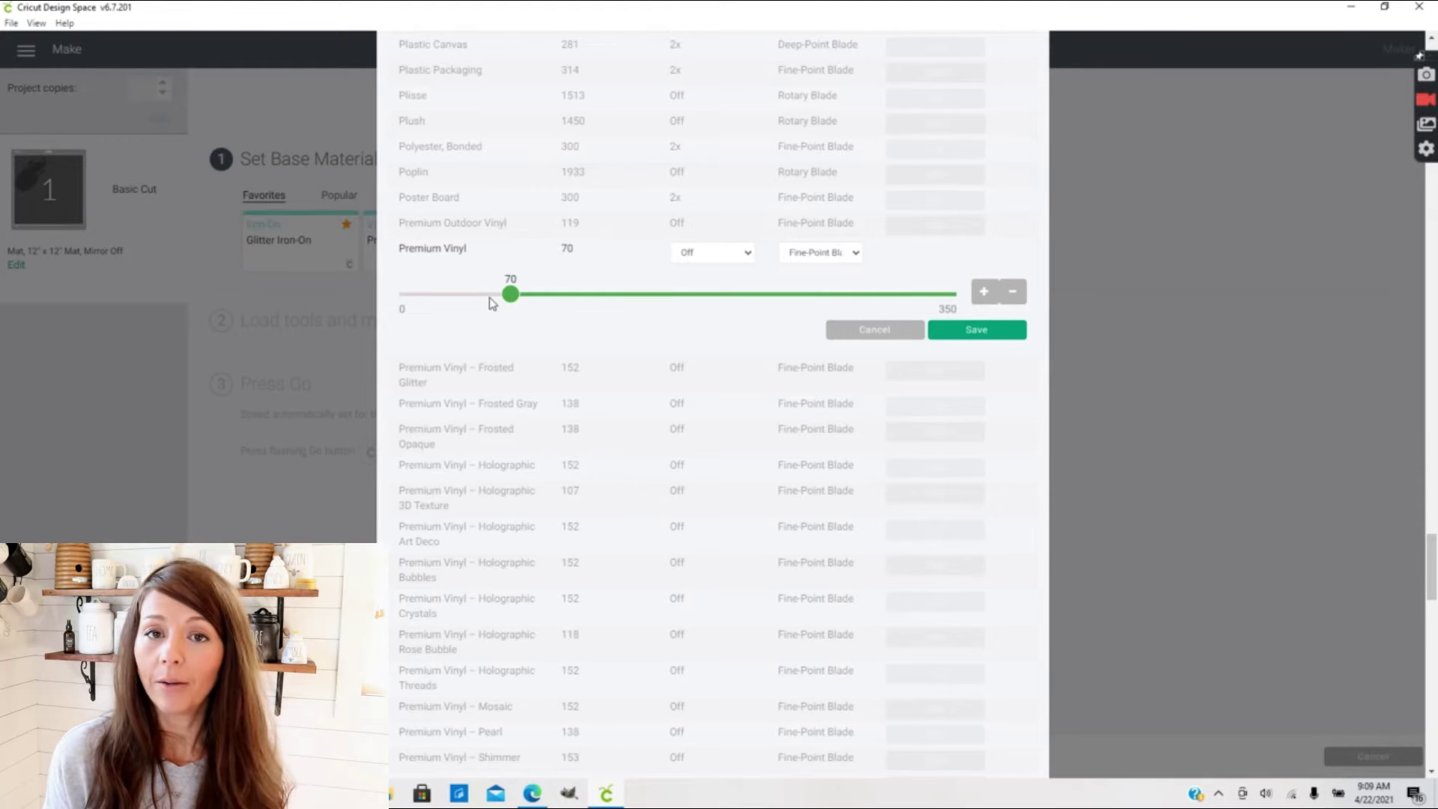
left_click_drag(510, 295, 1050, 329)
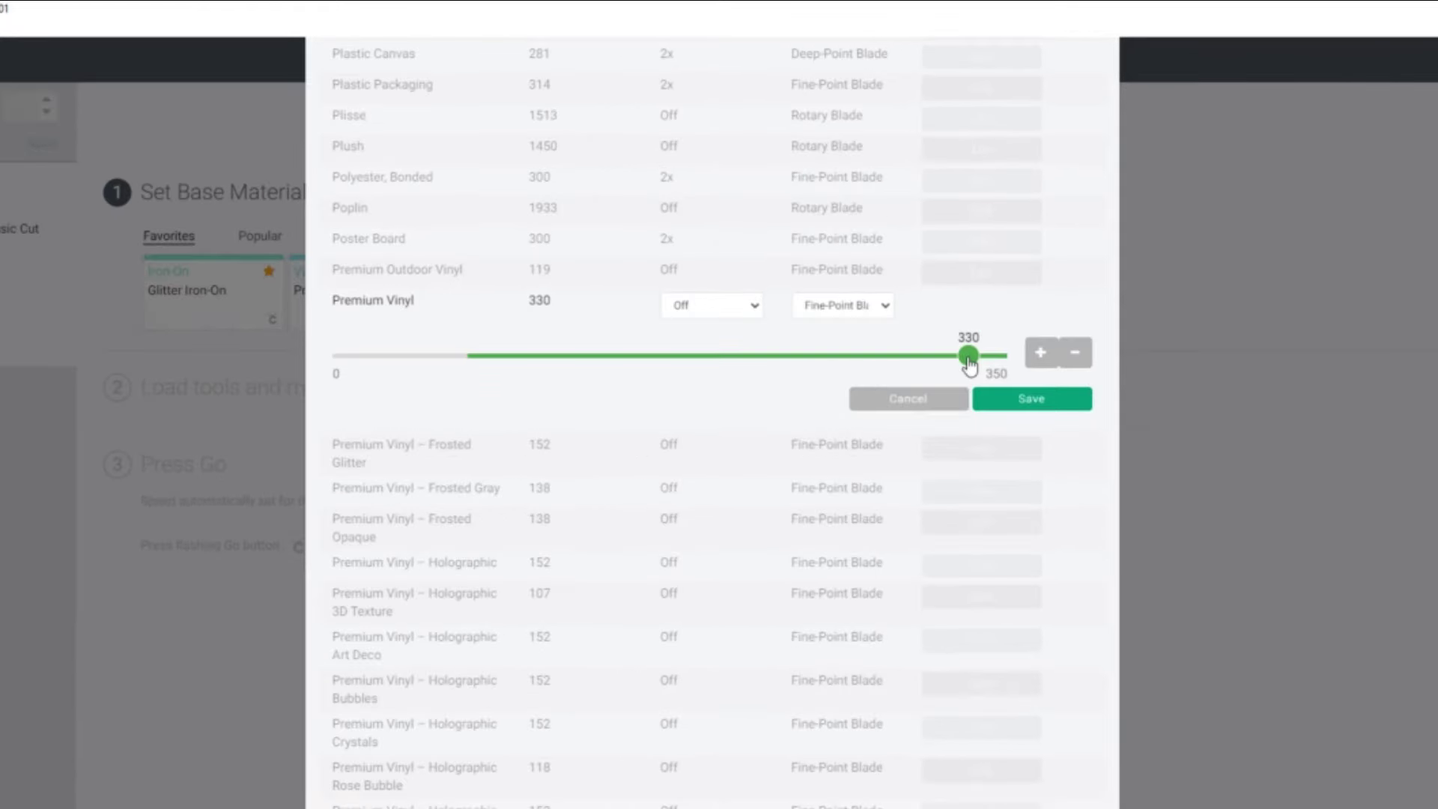
left_click(689, 295)
left_click_drag(683, 358, 539, 364)
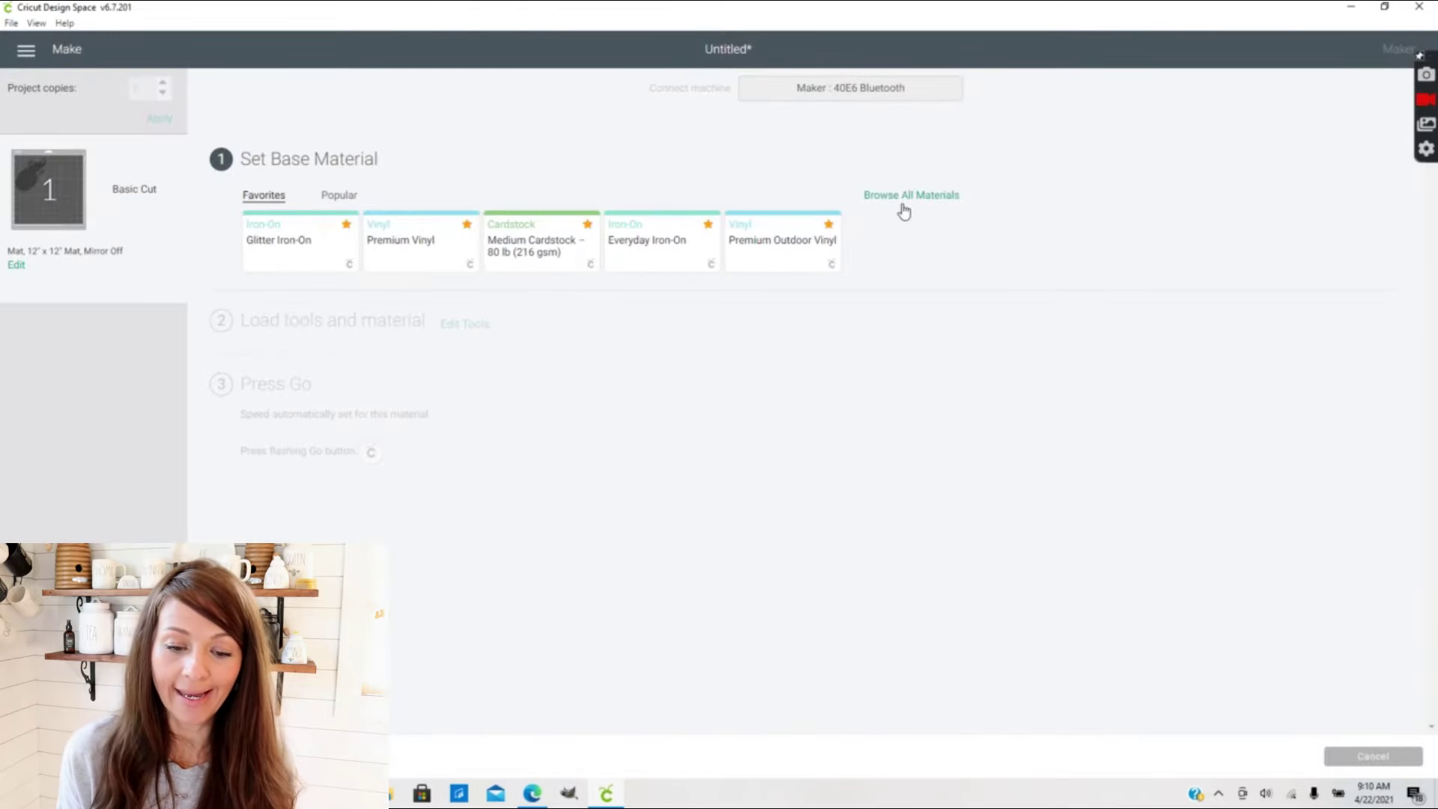
- Open All Materials and scroll through the Compatible list down to Window Cling
left_click(906, 201)
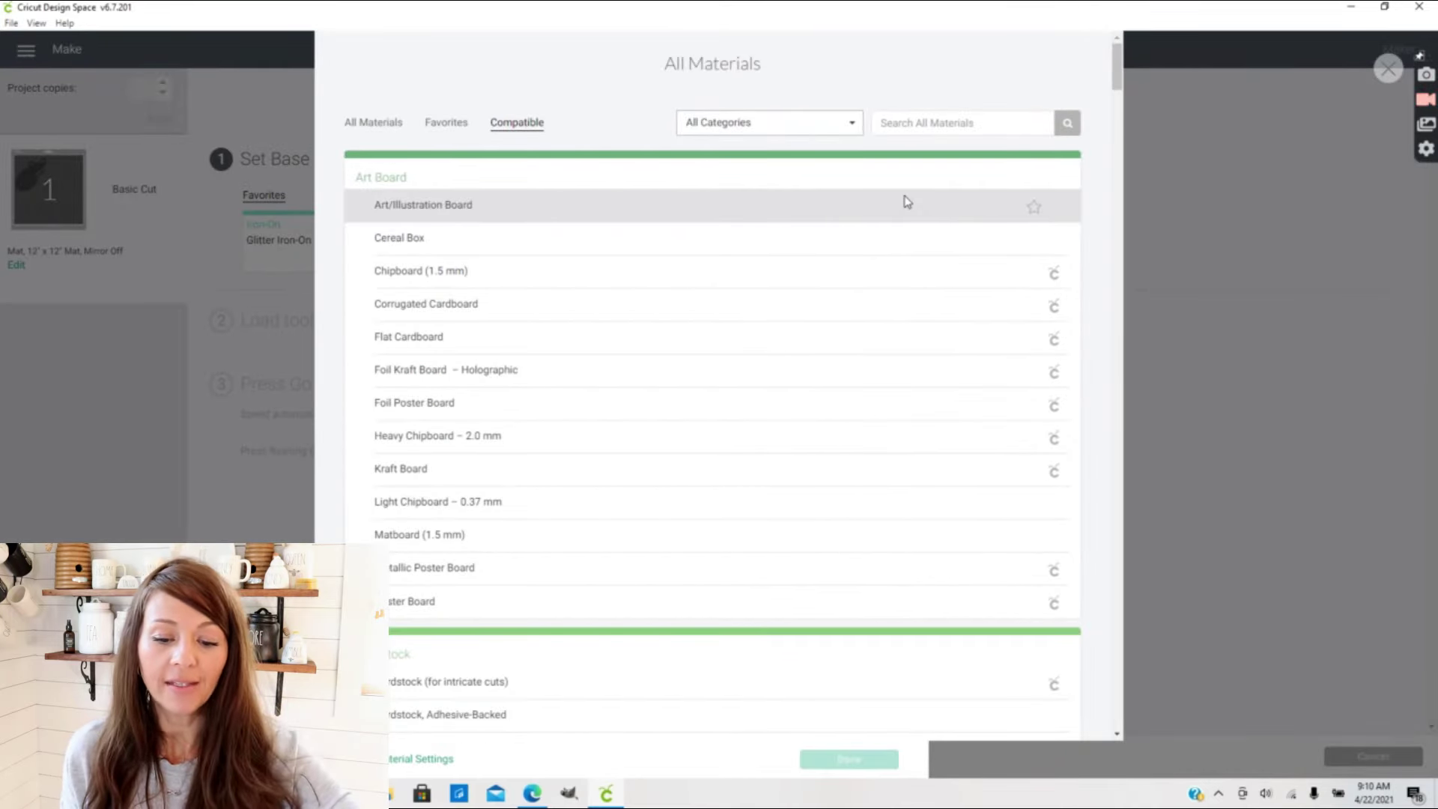
scroll(906, 200, "down", 20)
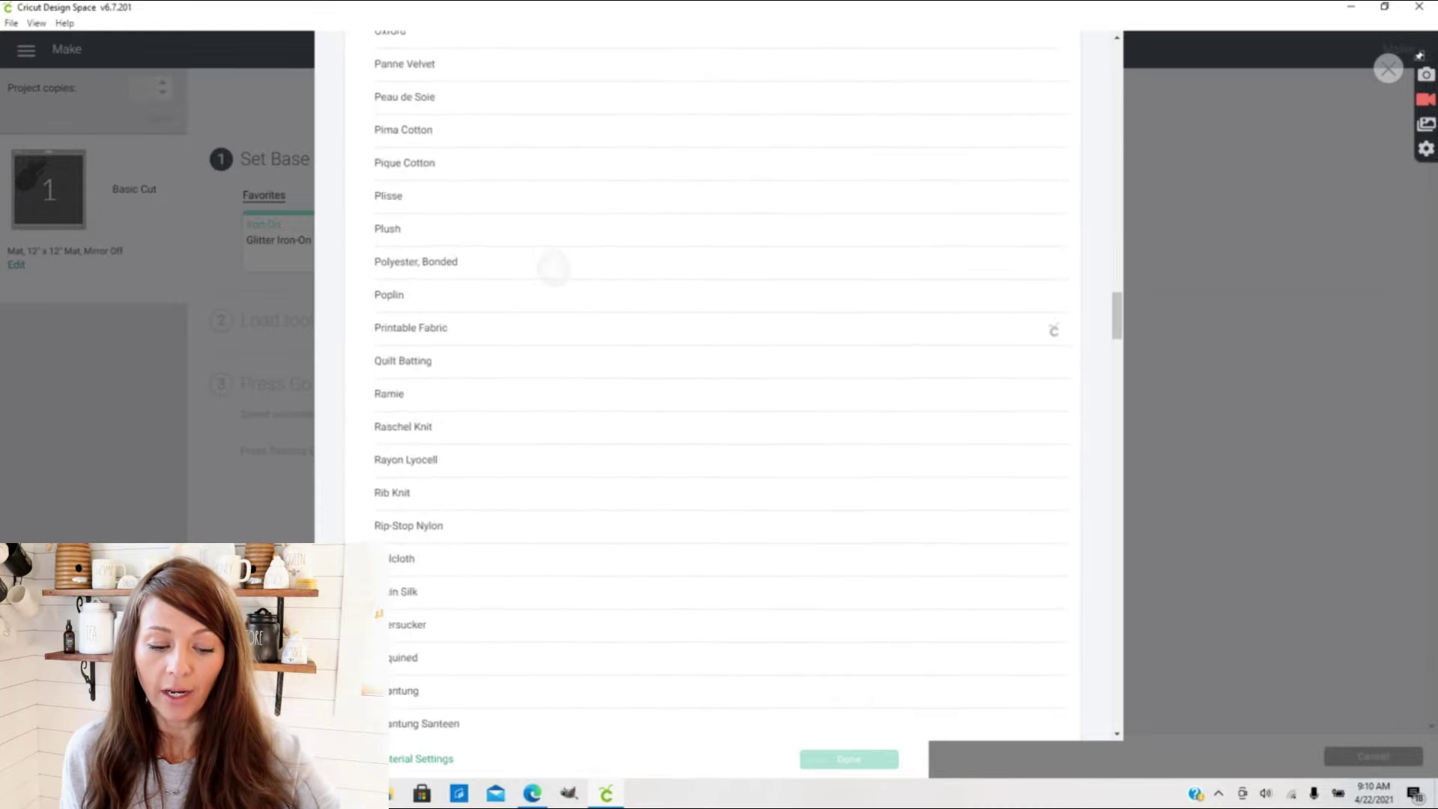
scroll(719, 375, "down", 1)
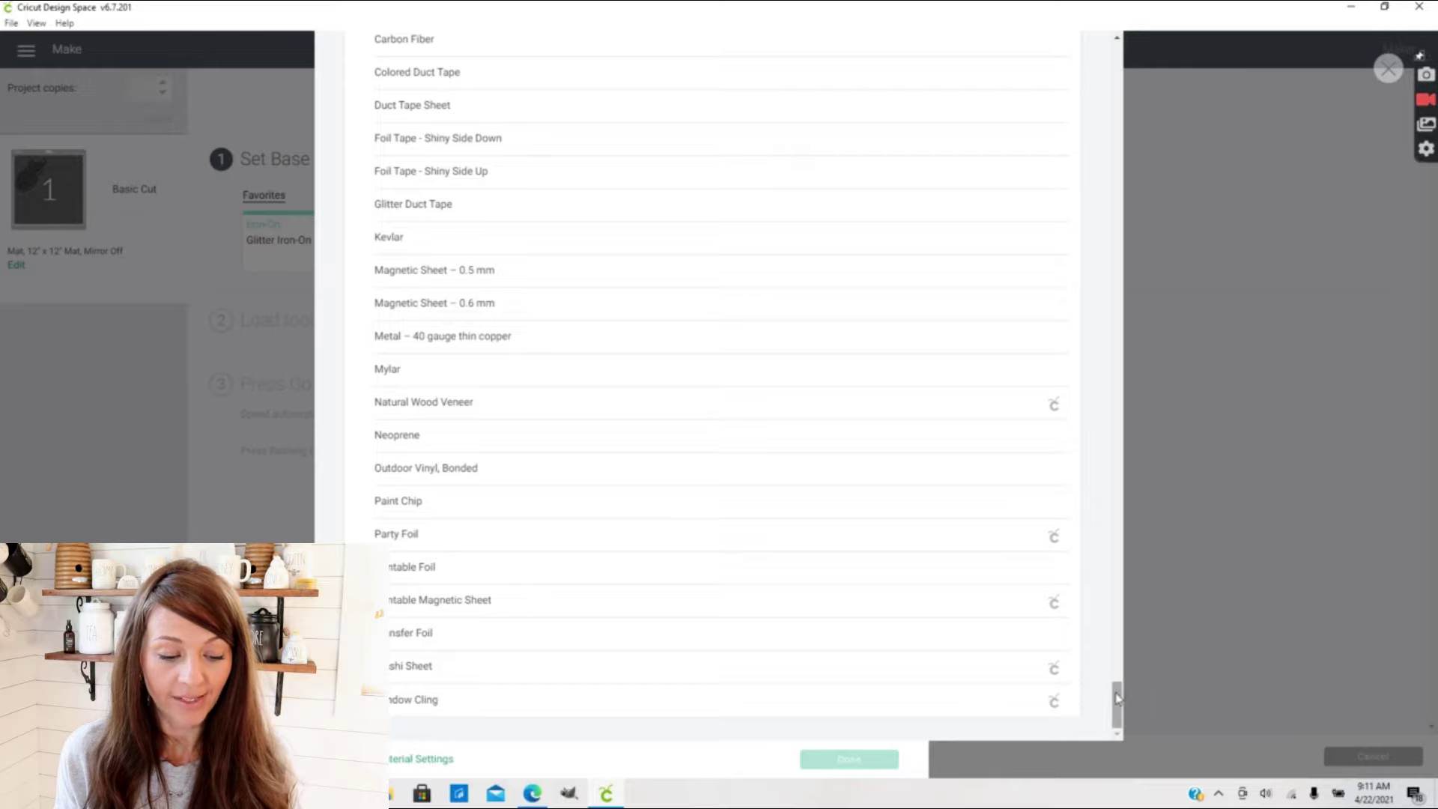
- Add and save a new custom material named 'Premium Vinyl 2 Mo Blade'
left_click(424, 759)
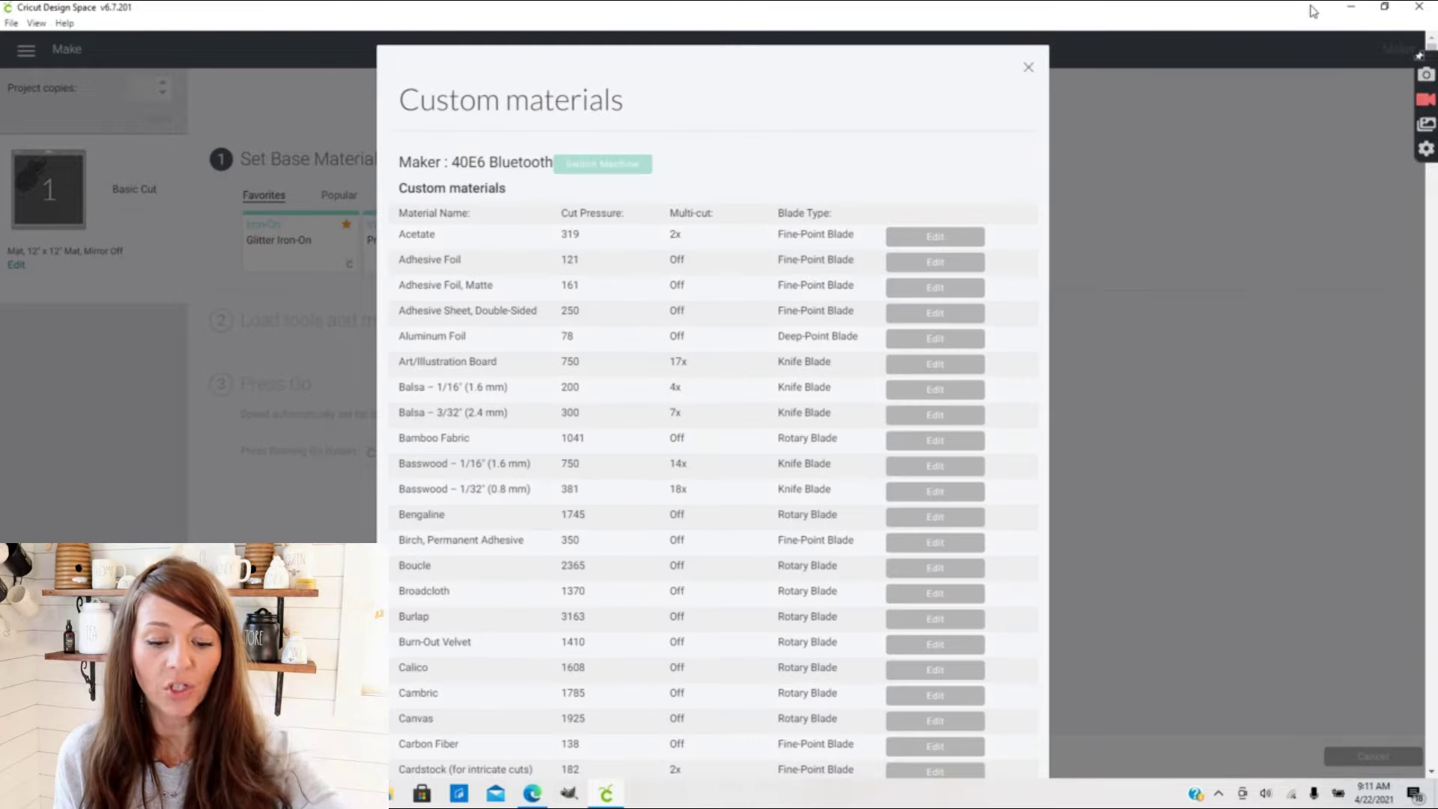
scroll(711, 412, "down", 20)
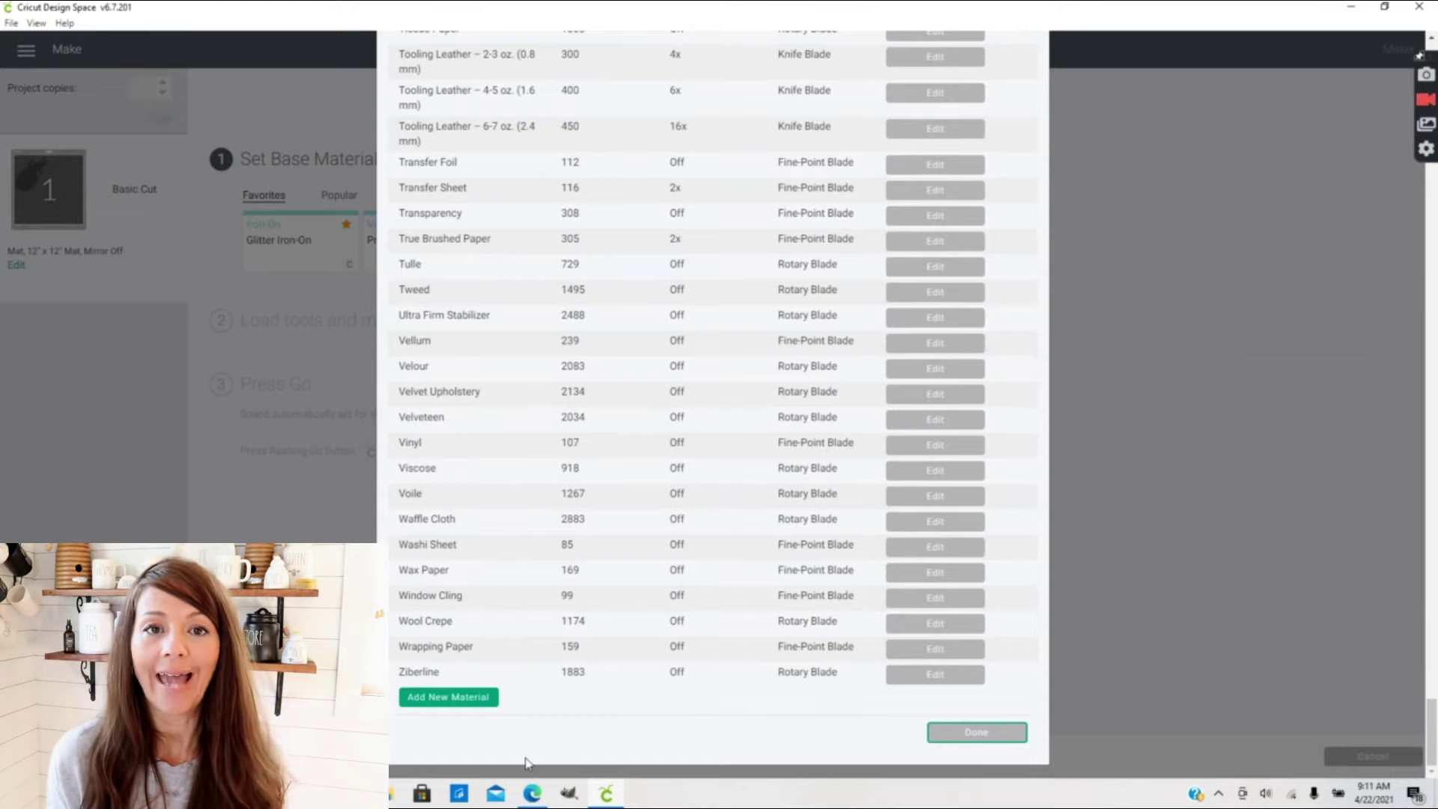
left_click(434, 697)
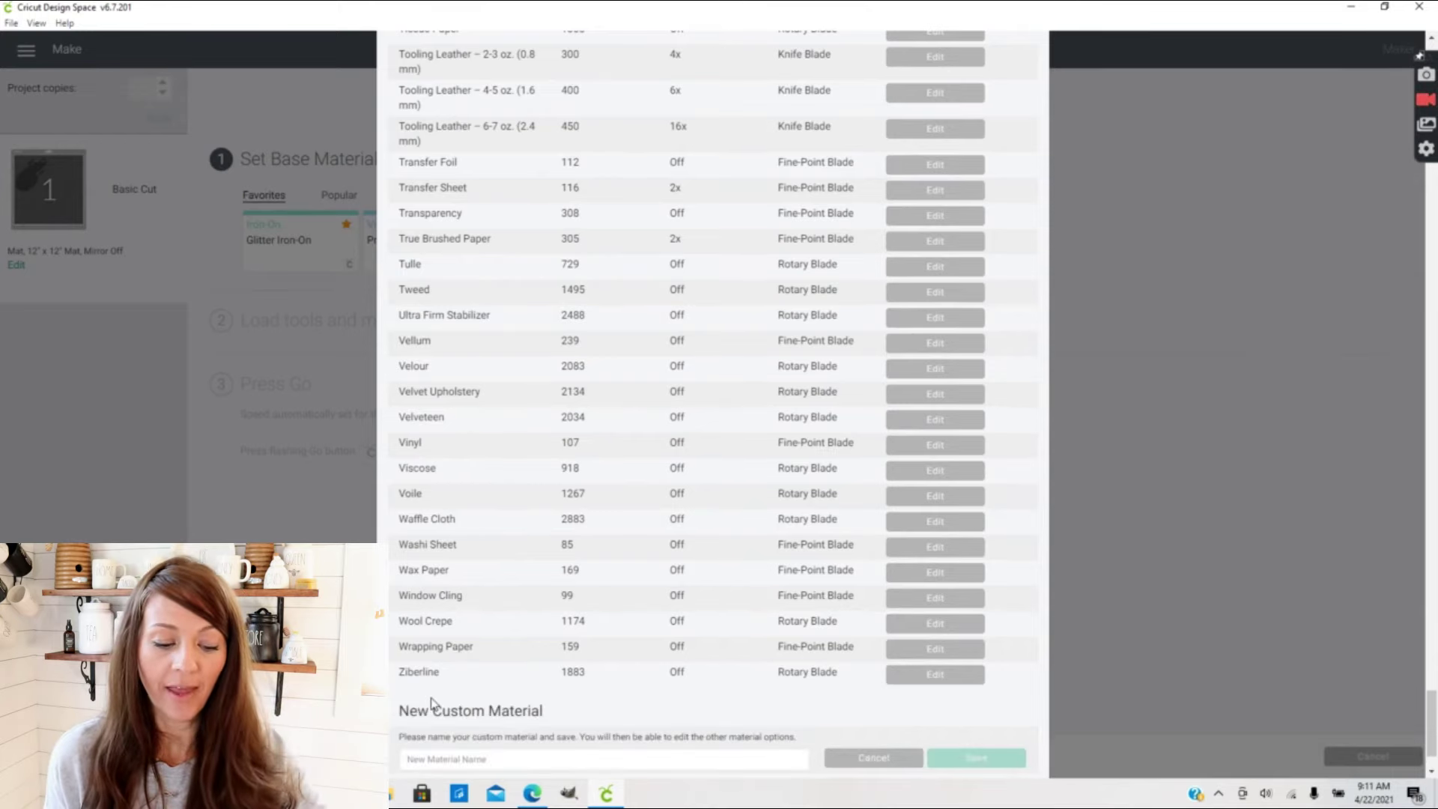
scroll(1125, 616, "down", 2)
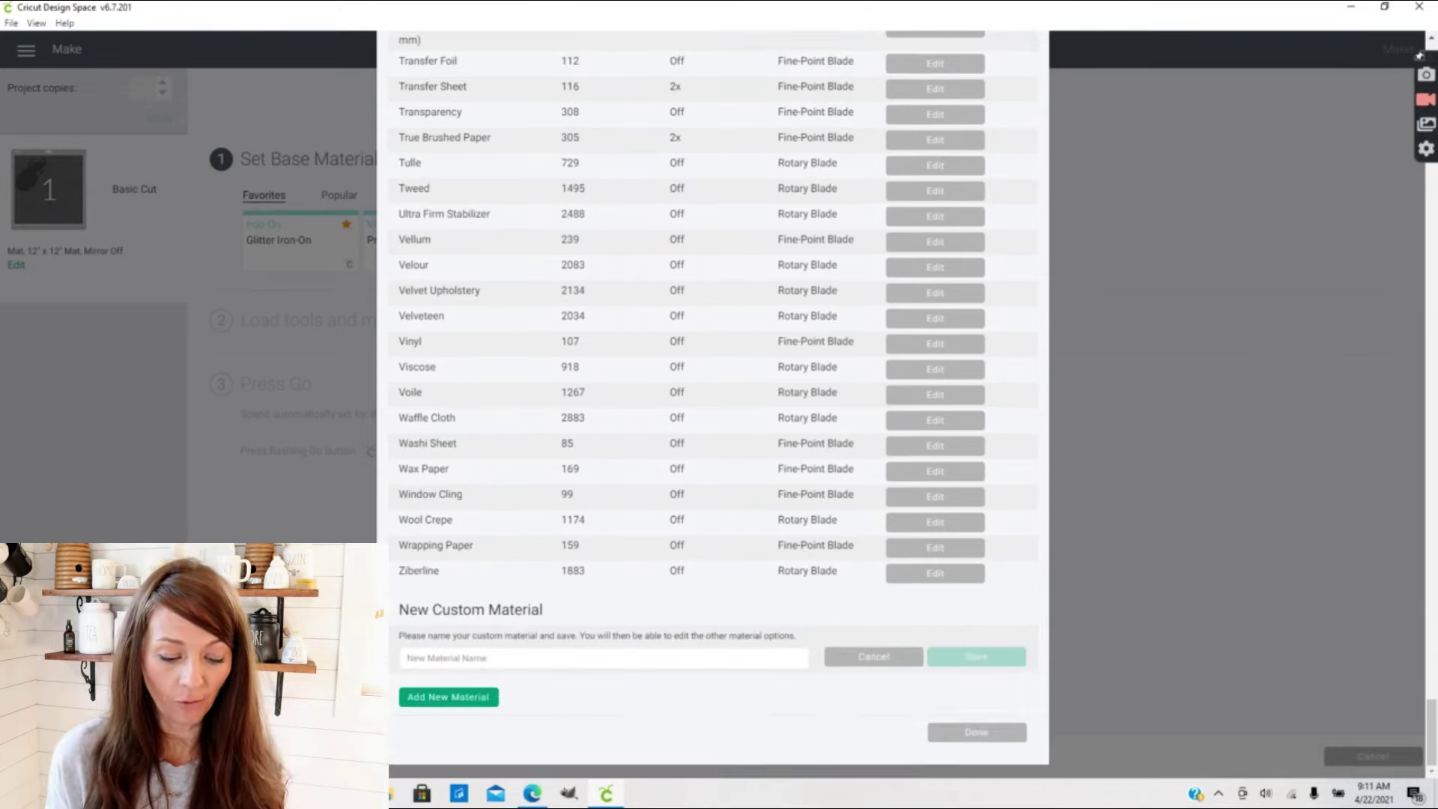
left_click(490, 659)
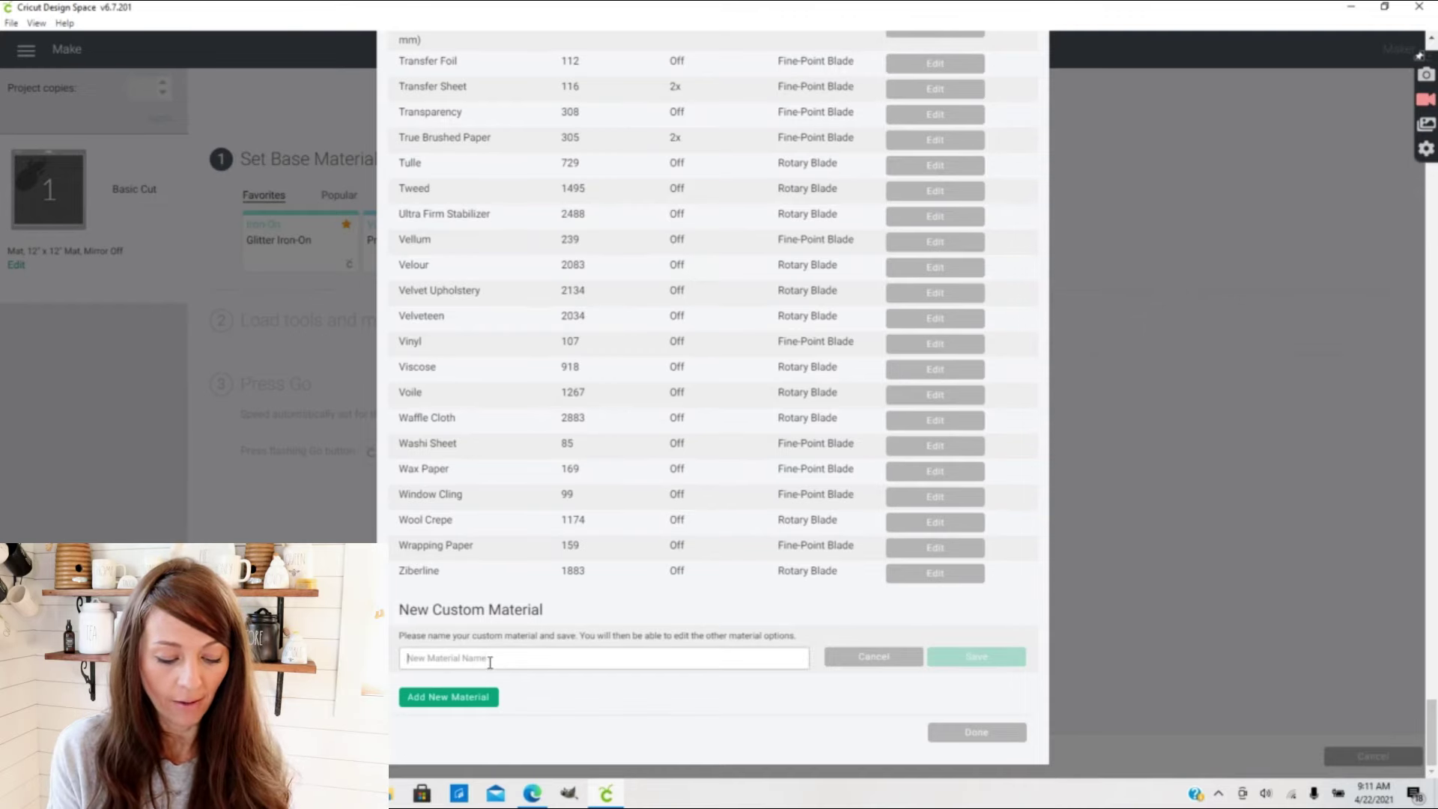
type("Premium Vinyl")
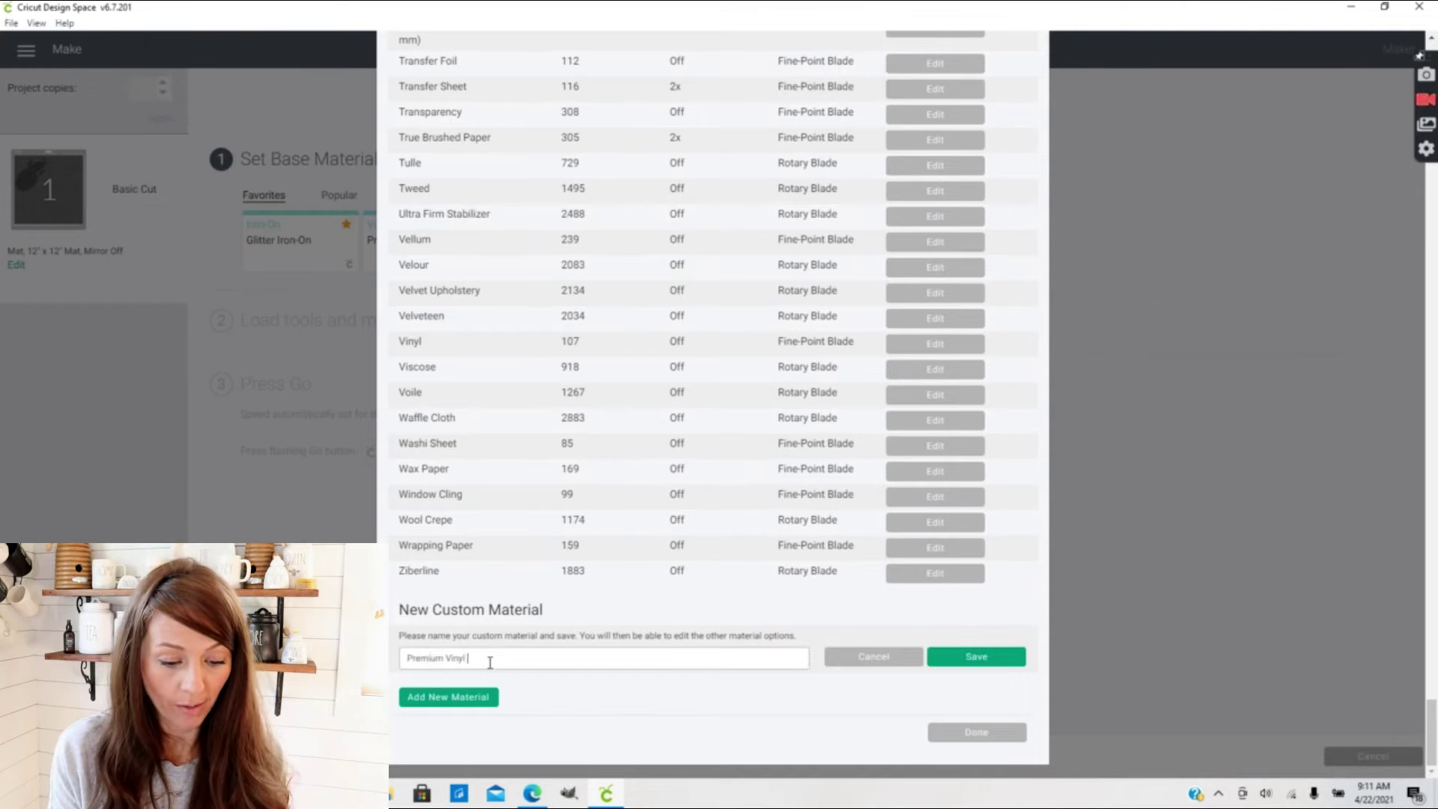
type(" 2 Mo Blade")
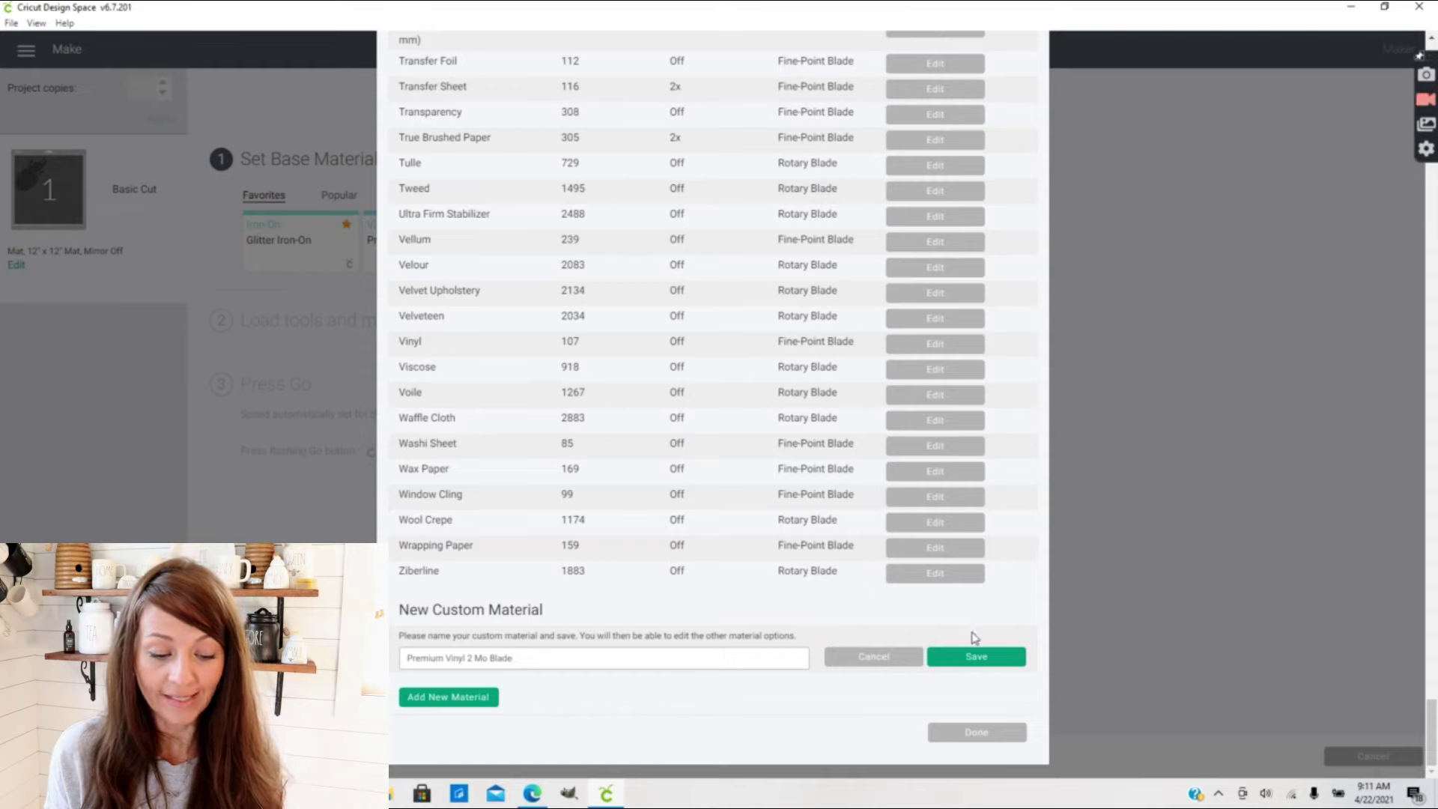
left_click(972, 657)
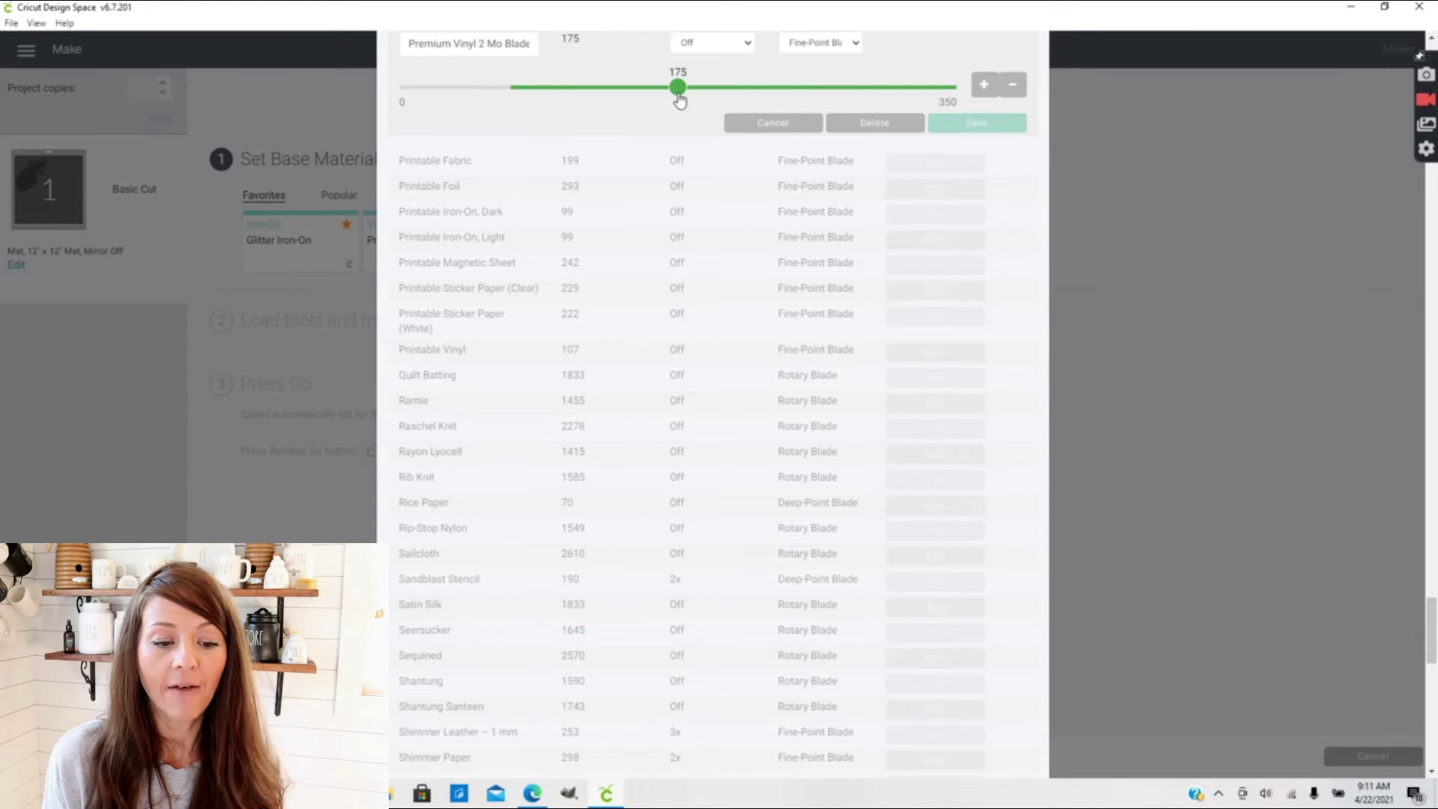
- Lower Premium Vinyl 2 Mo Blade's pressure to 115 and check the multi-cut choices, keeping Off
left_click_drag(680, 100, 582, 93)
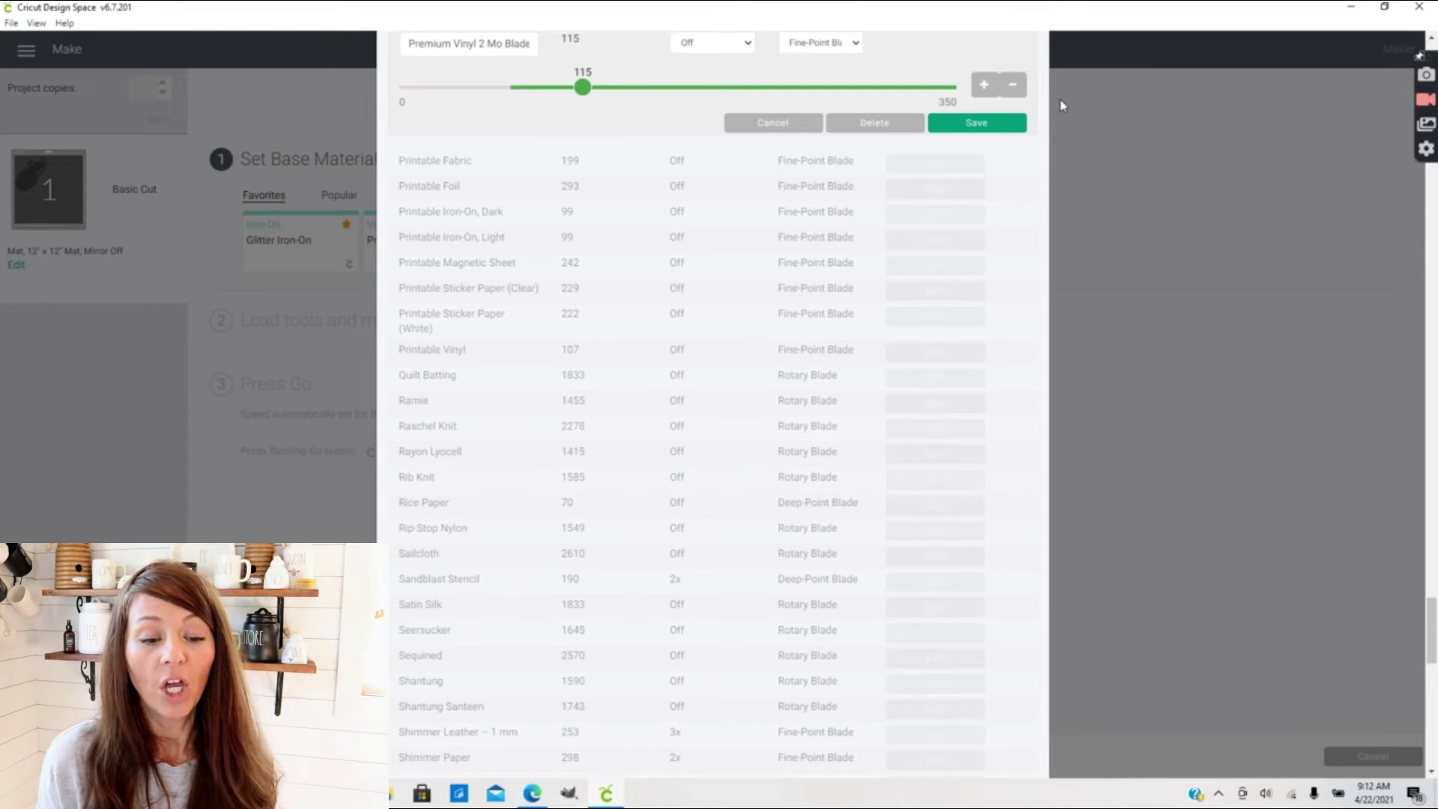
left_click(746, 42)
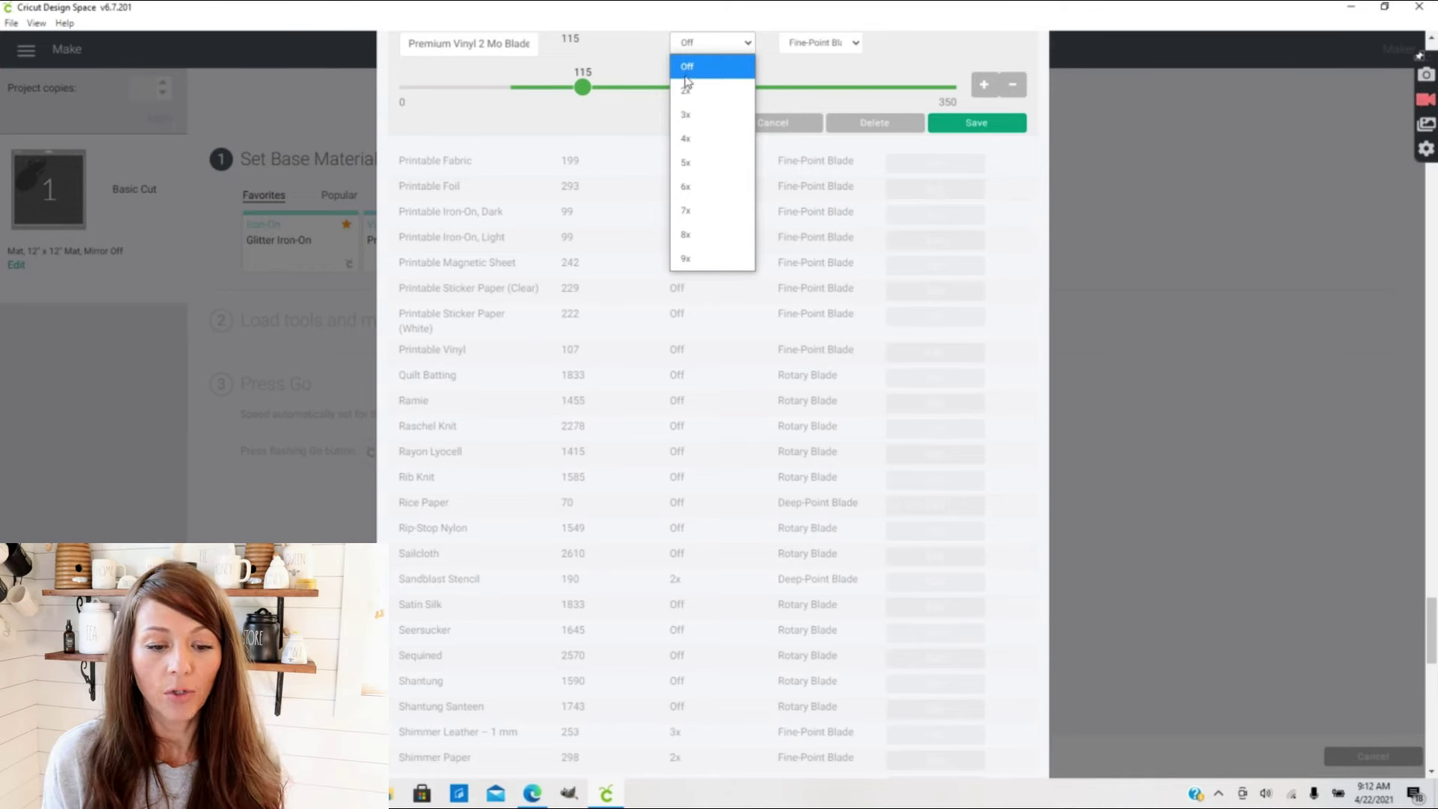
left_click(746, 44)
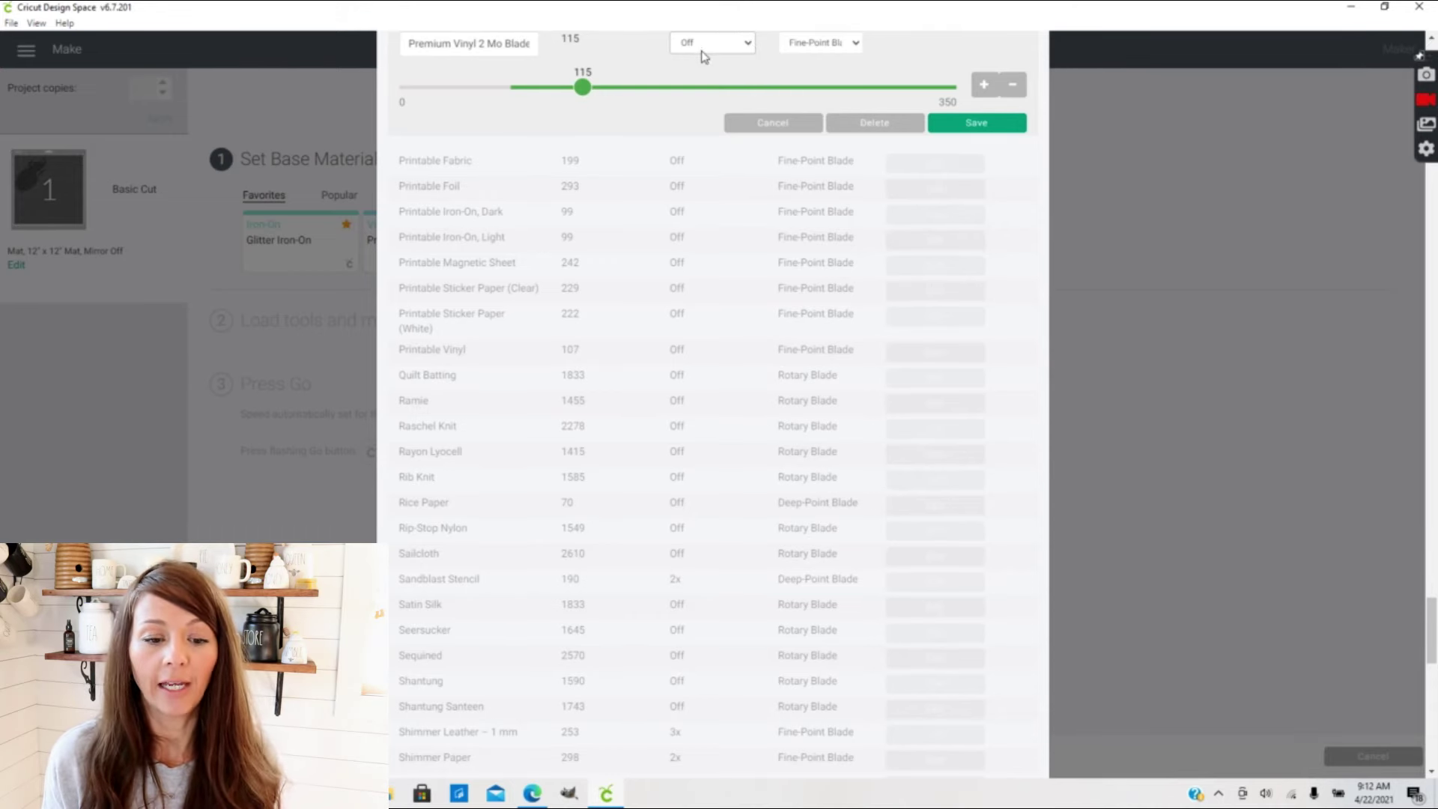
left_click(750, 45)
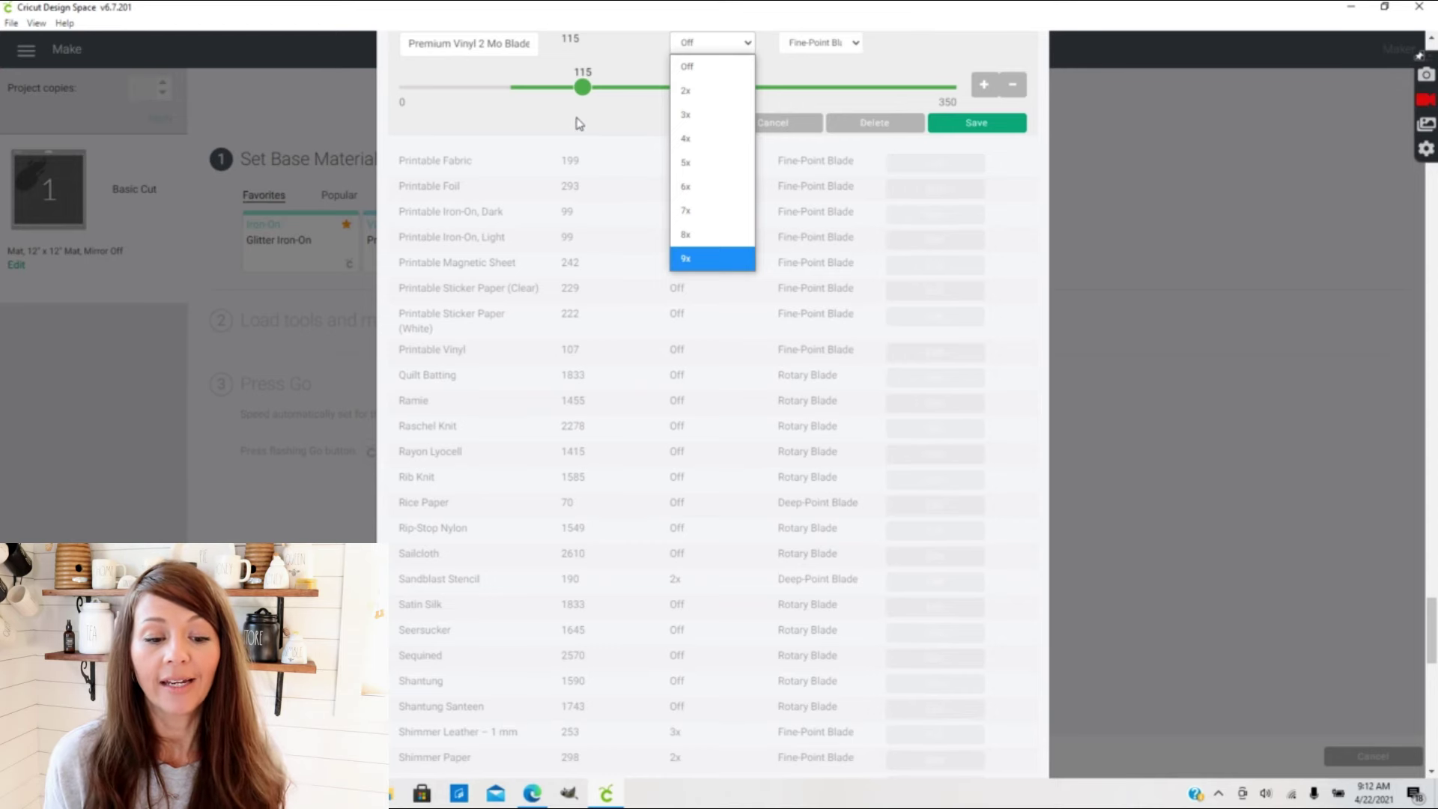
- Set multi-cut to 3x, leave the blade on Fine-Point Blade, and save the custom material
left_click(712, 118)
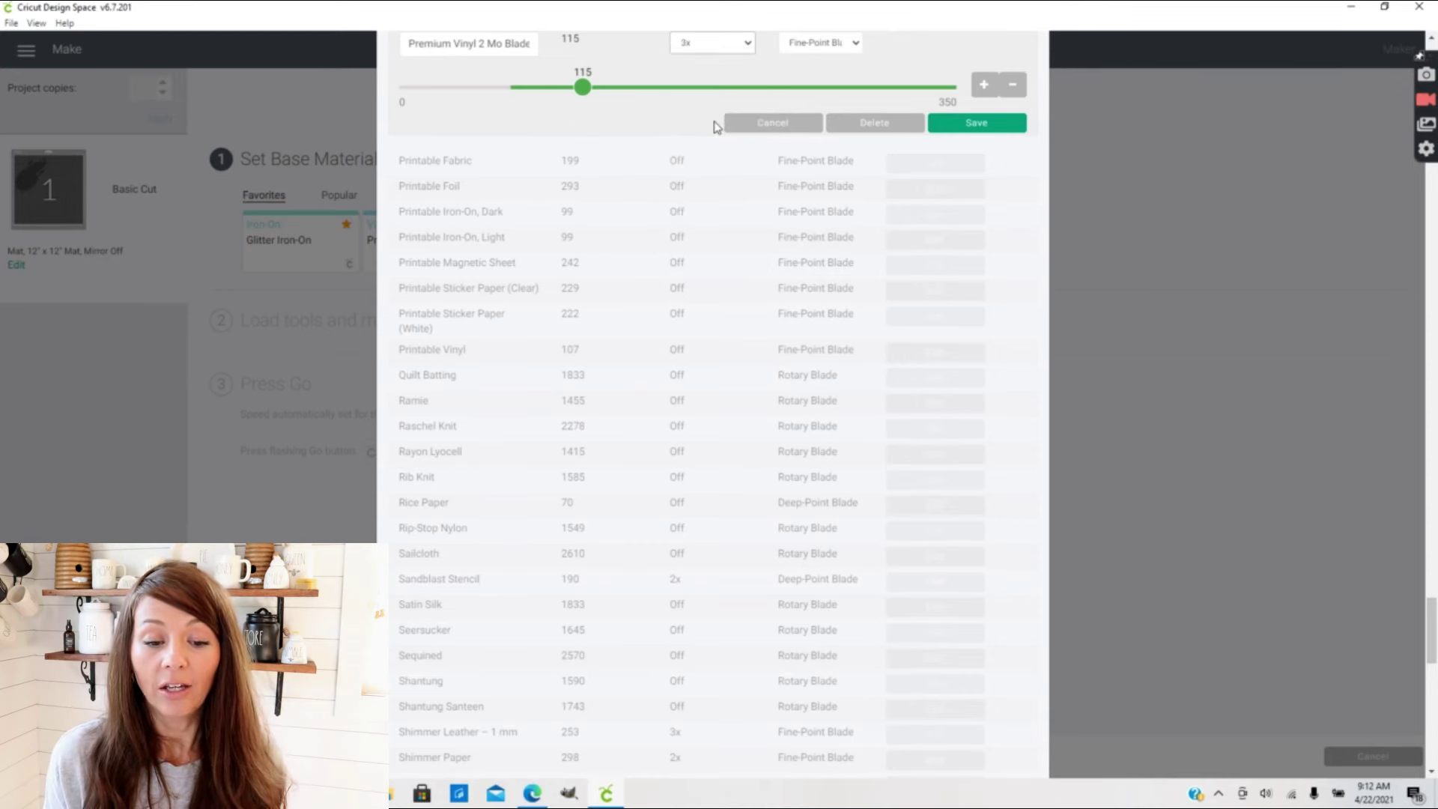
left_click(853, 47)
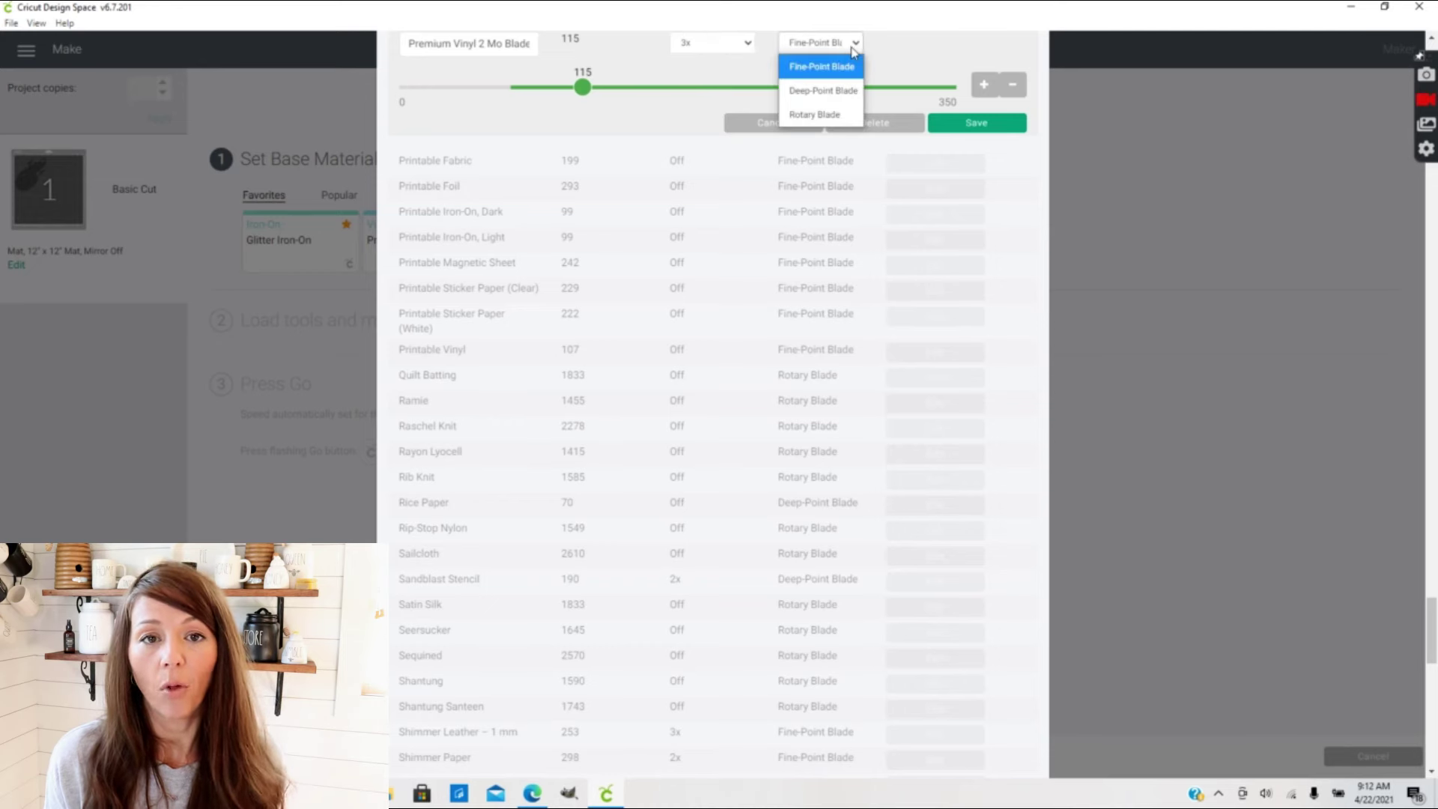
left_click(842, 92)
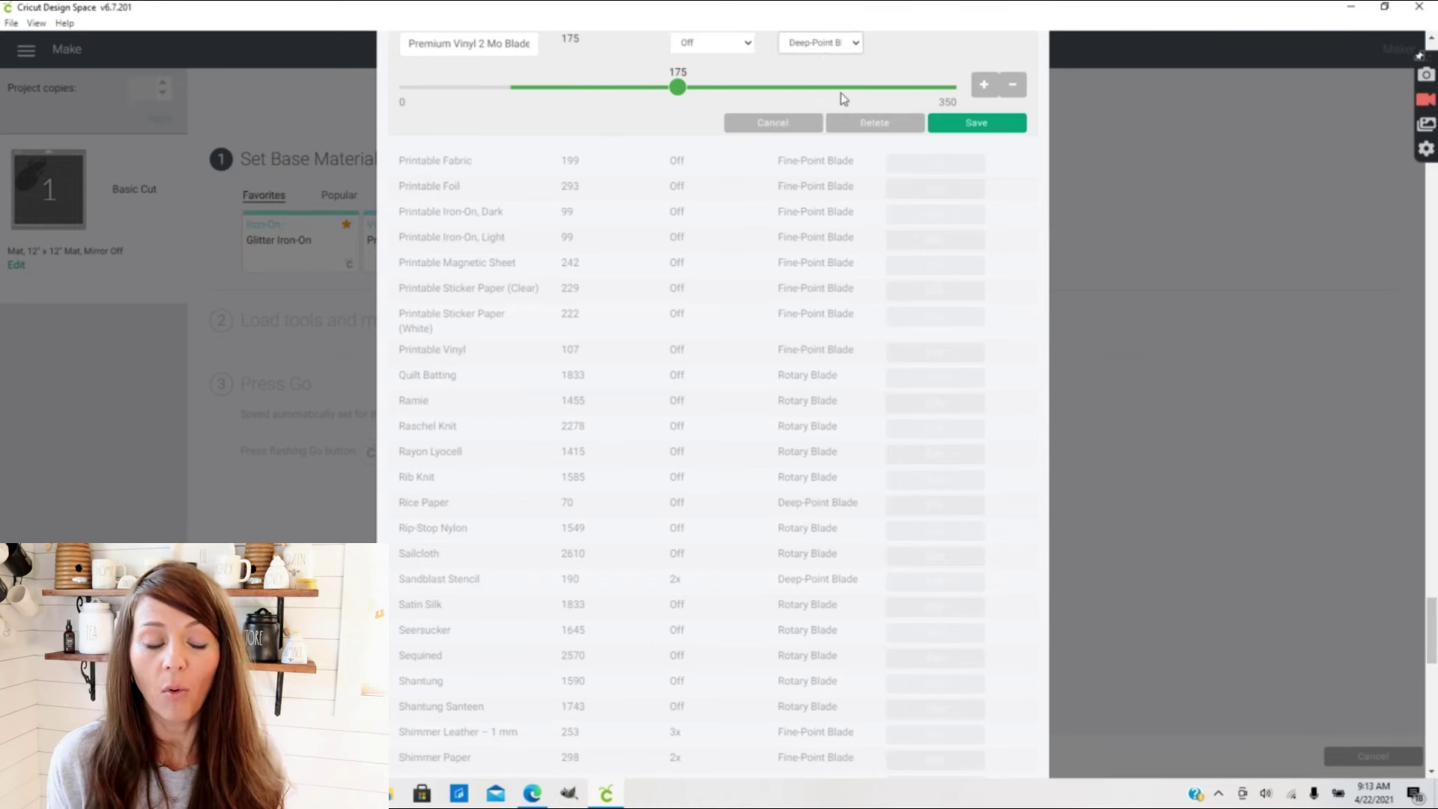
left_click(720, 48)
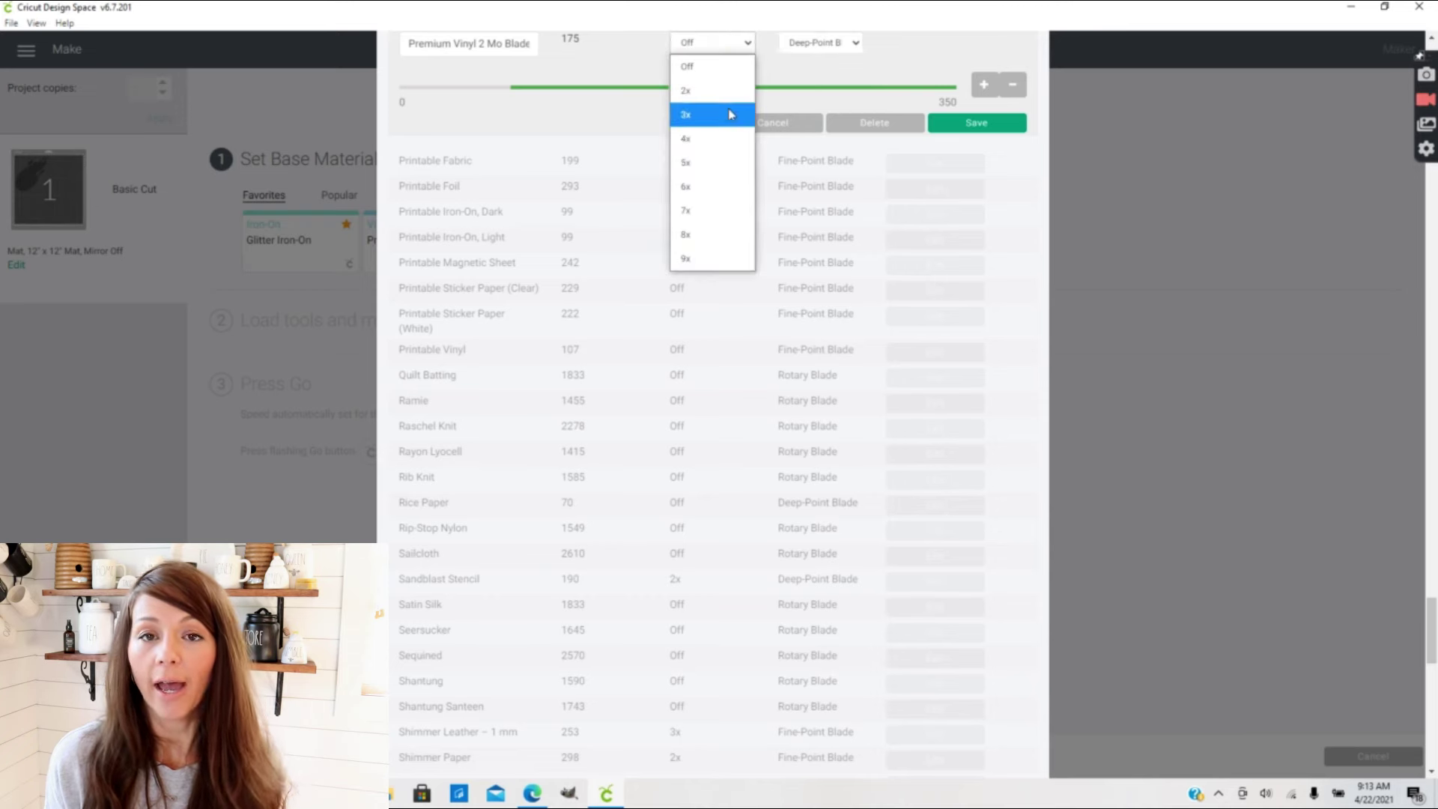
left_click(837, 47)
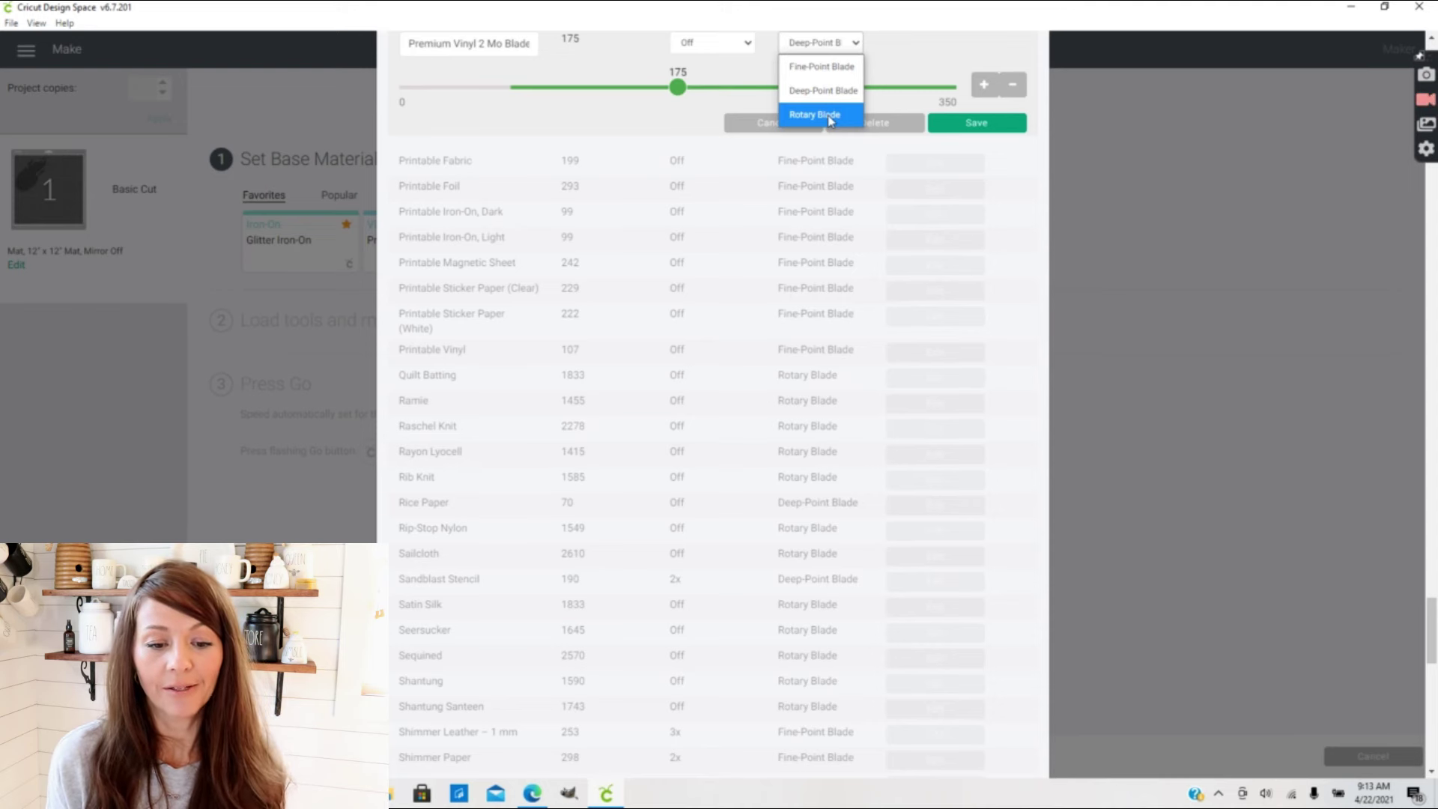
left_click(824, 66)
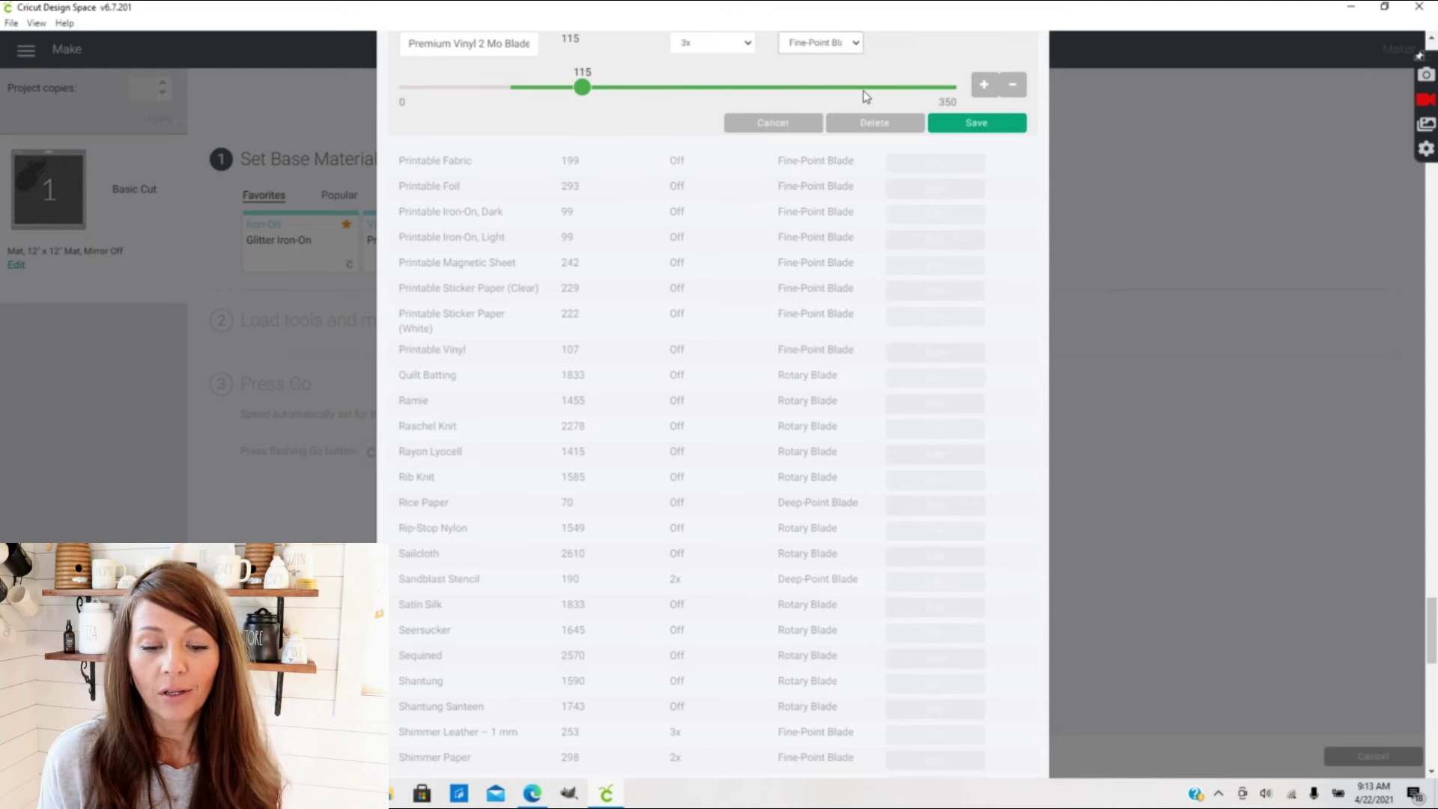
left_click(968, 123)
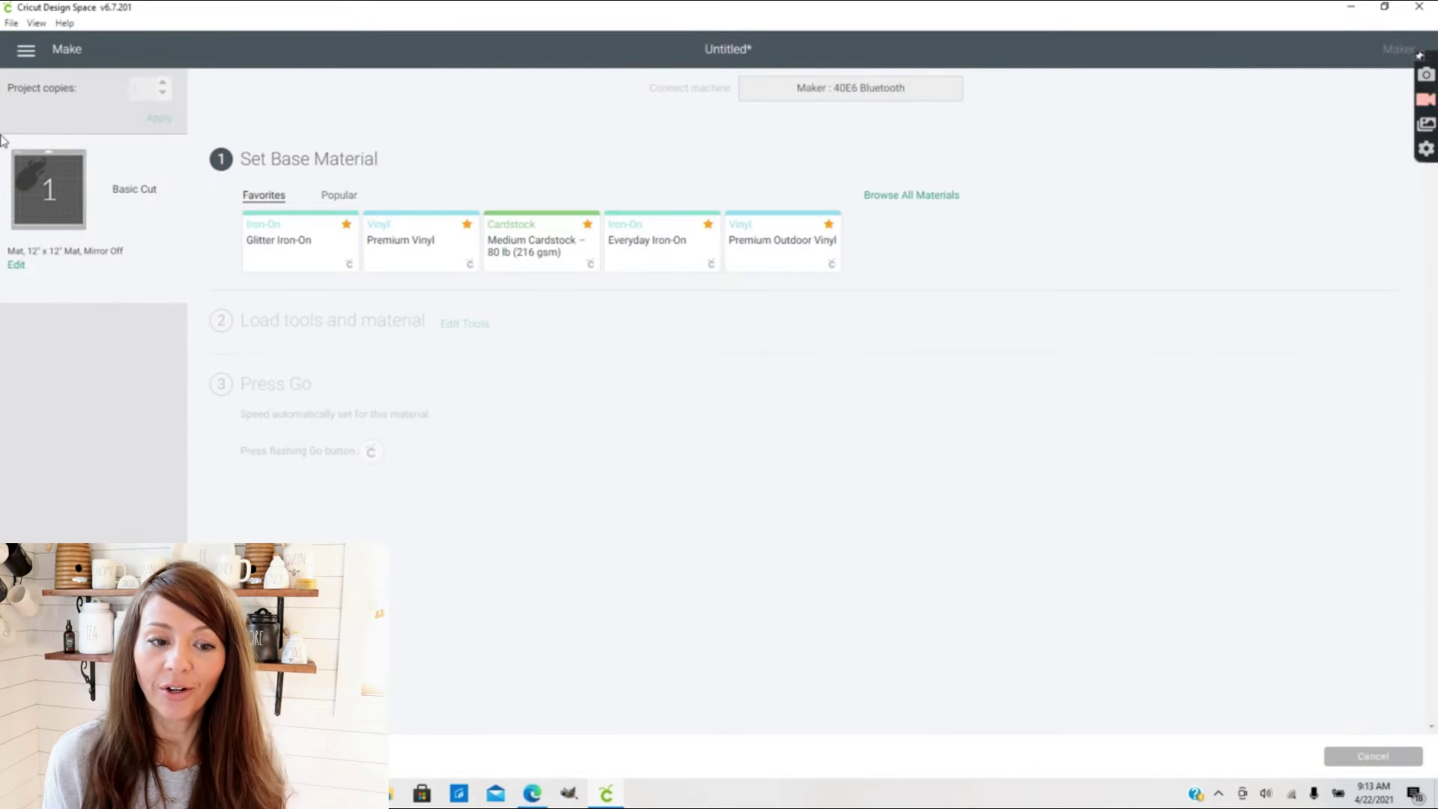
- Search all materials for 'Pr', star Premium Vinyl 2 Mo Blade, and confirm it as base material
left_click(906, 201)
left_click(952, 125)
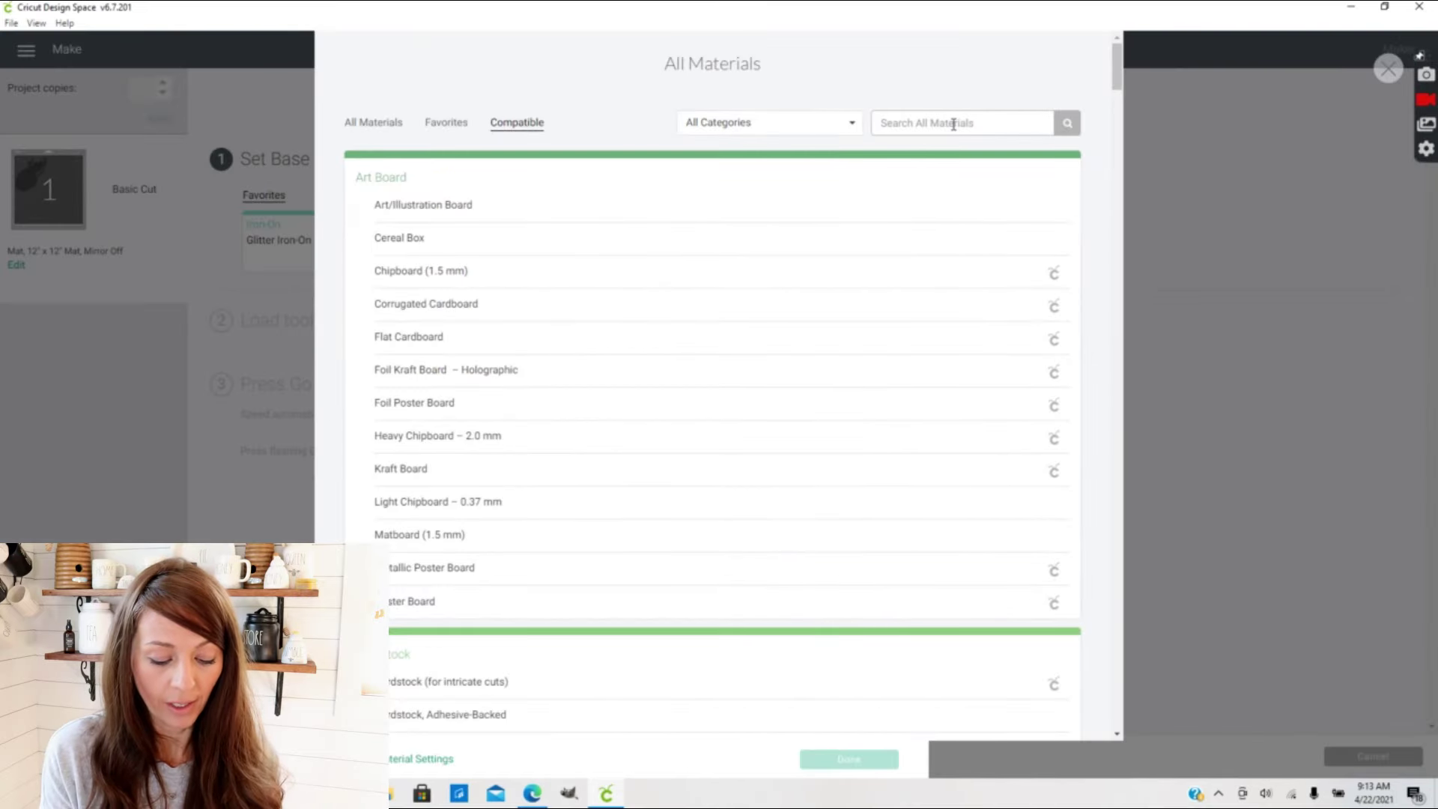
type("Premium")
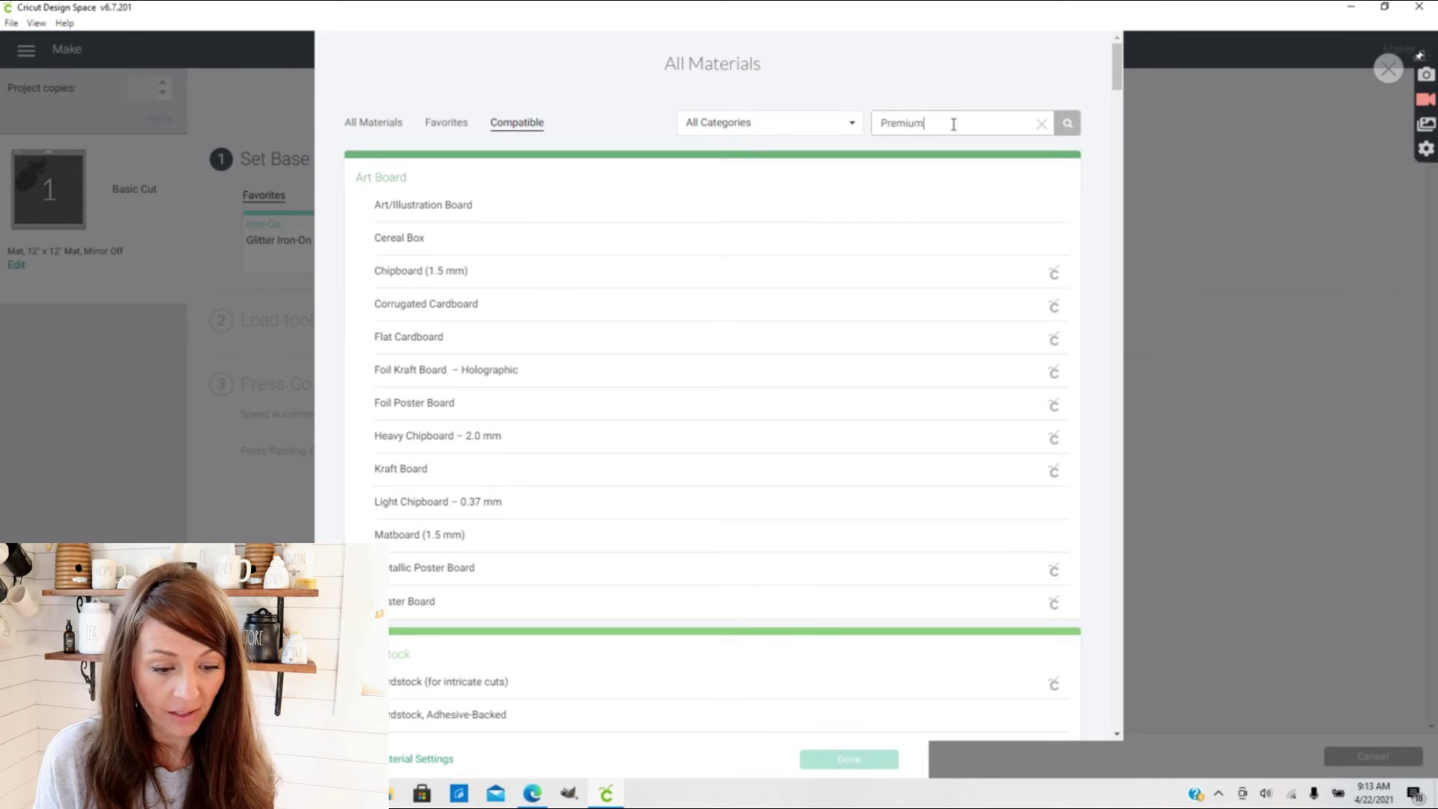
key("Return")
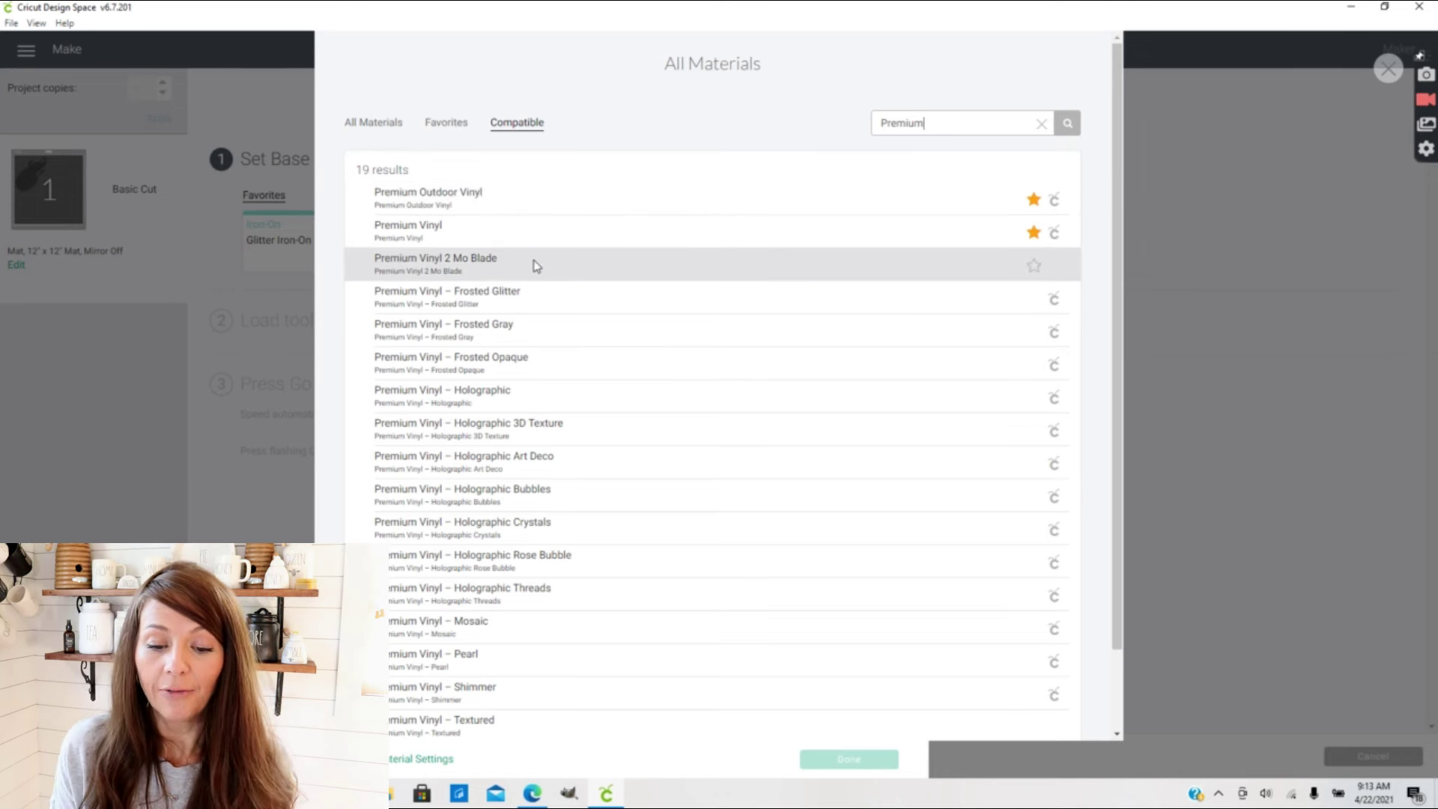
left_click(1034, 268)
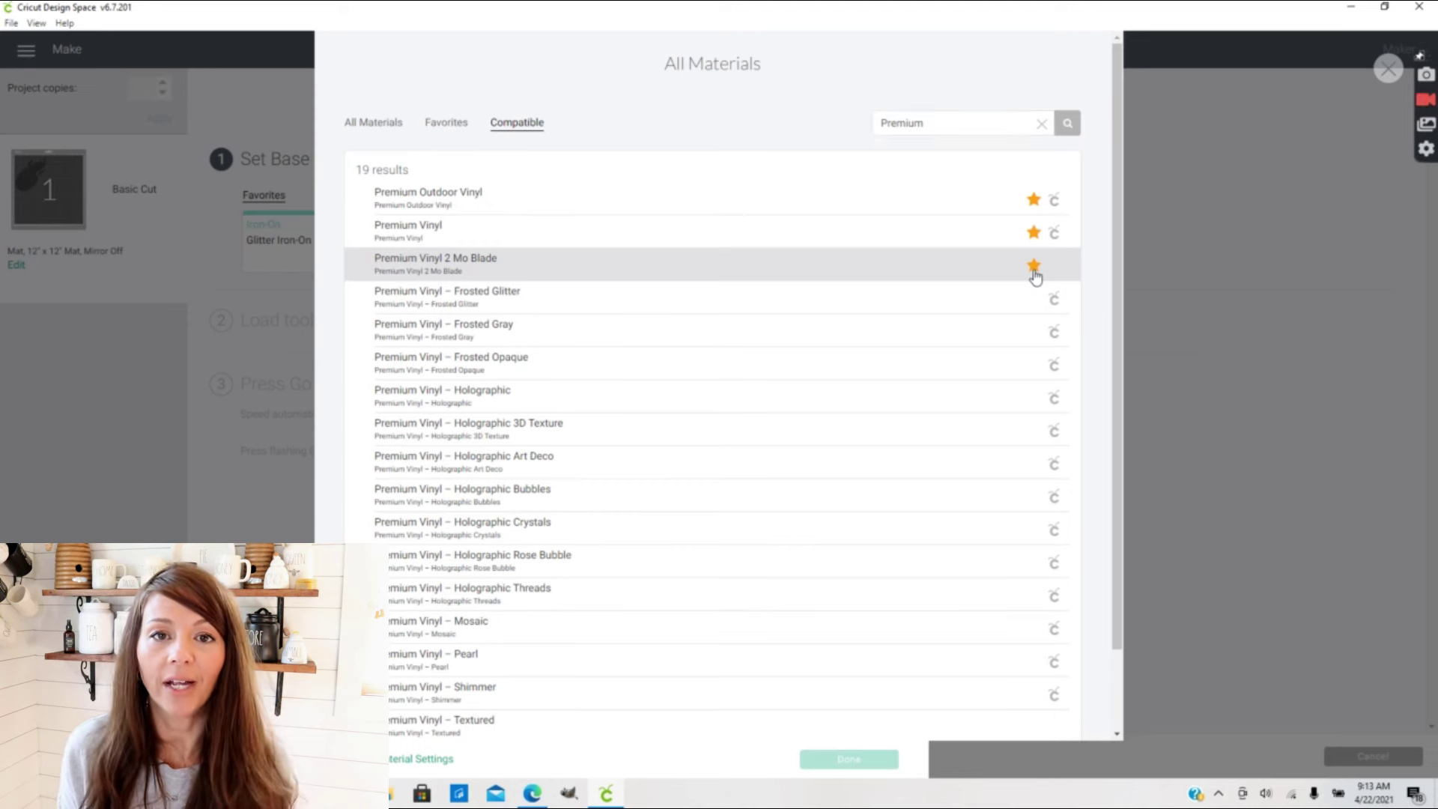
left_click(848, 758)
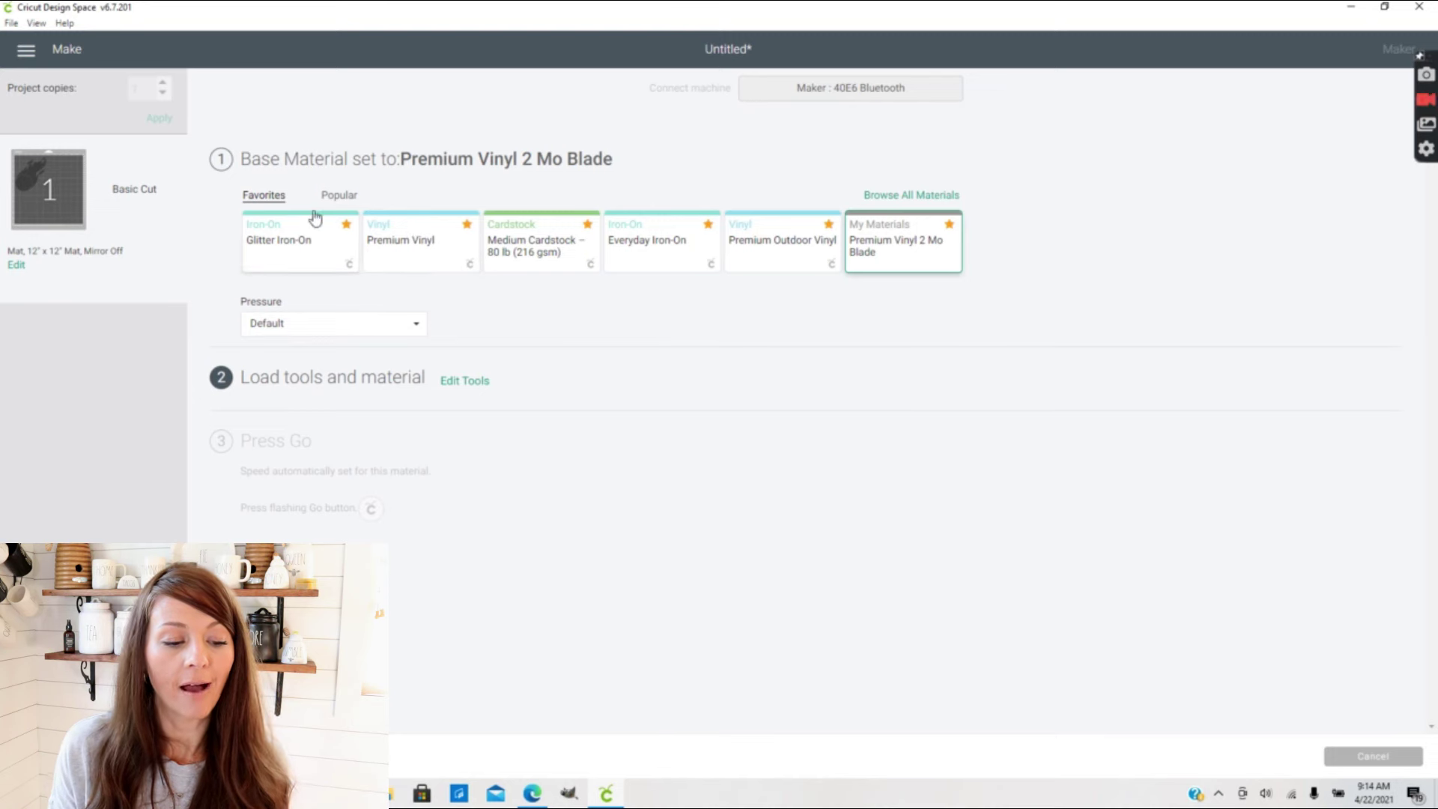
left_click(339, 195)
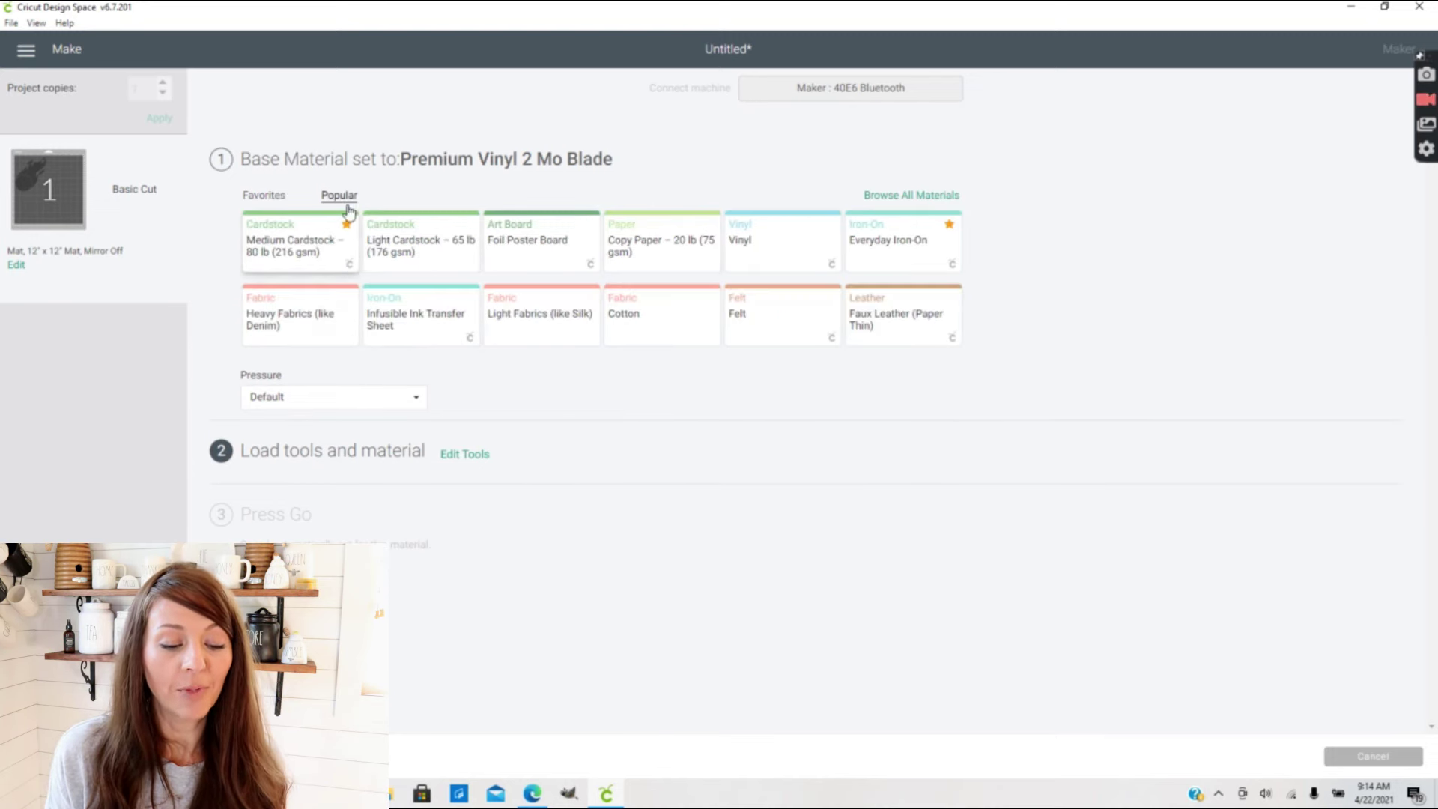
left_click(274, 198)
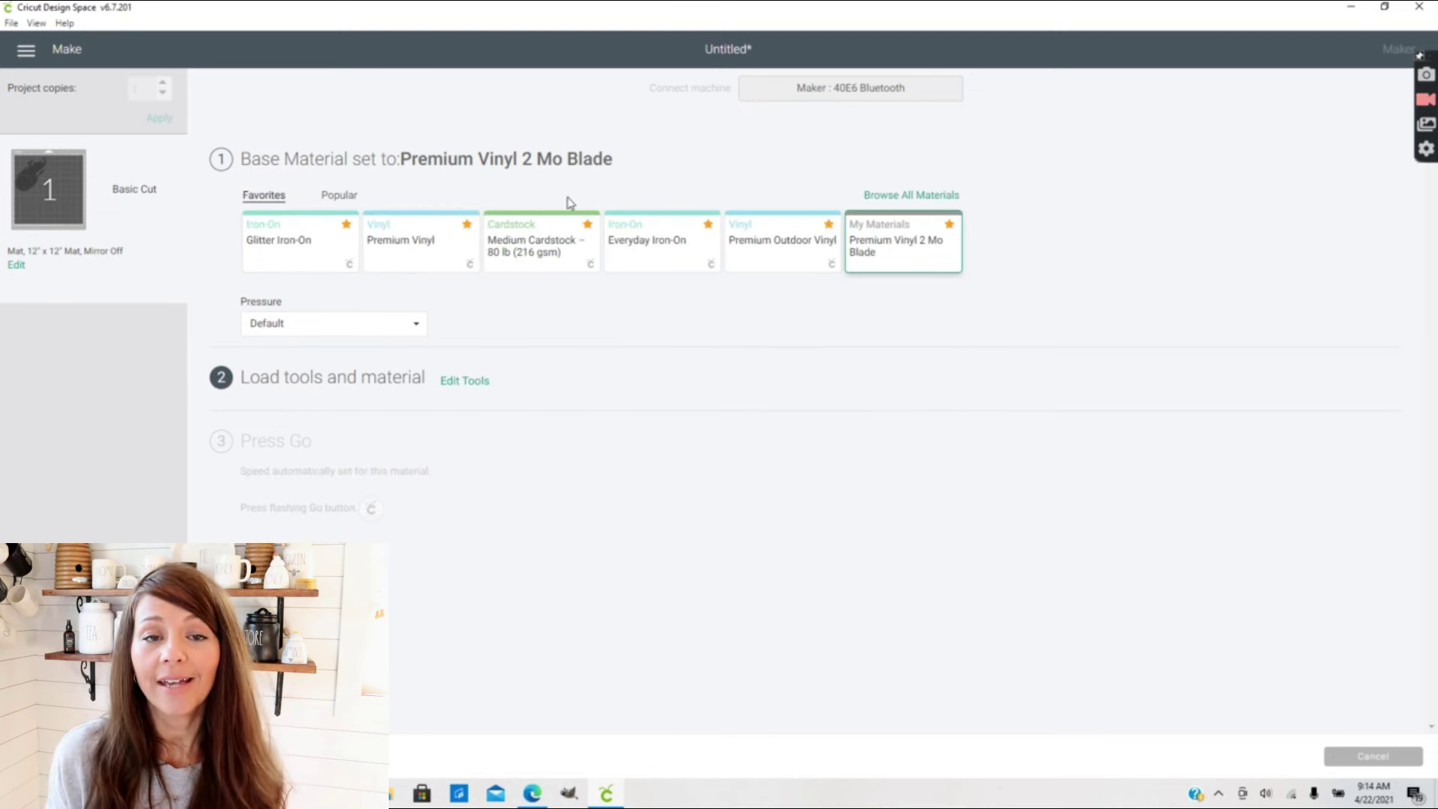